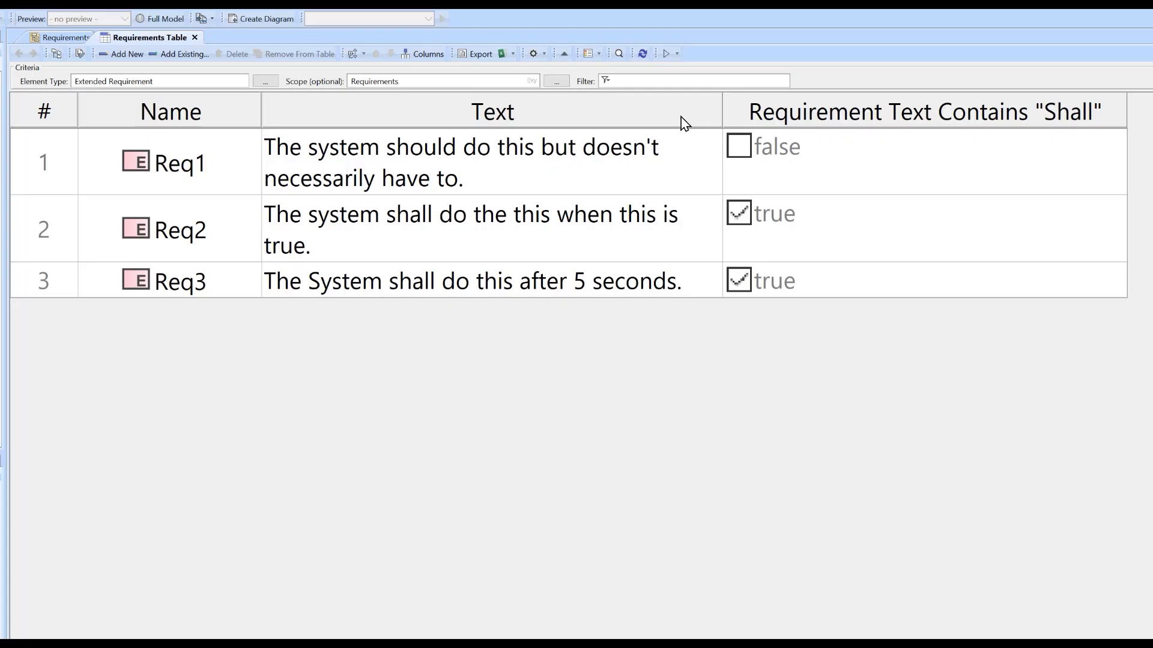
Add a second StringContains operation from the model to the expression of the Requirement Text Contains "Shall" column
right_click(922, 122)
left_click(971, 191)
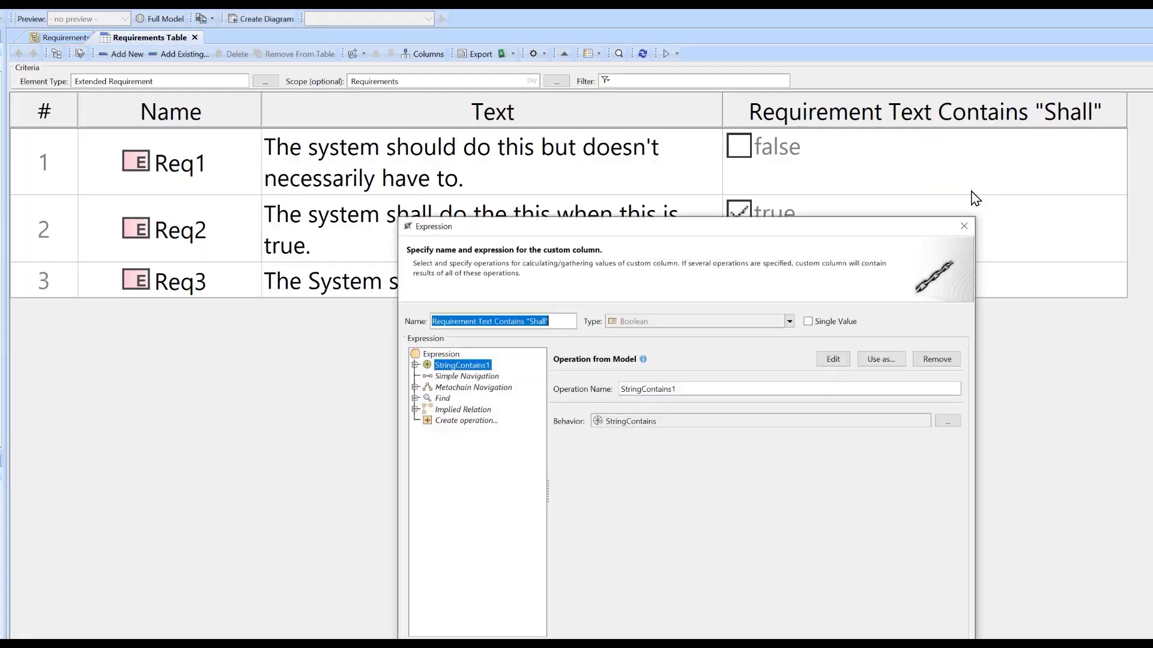
left_click_drag(614, 234, 502, 348)
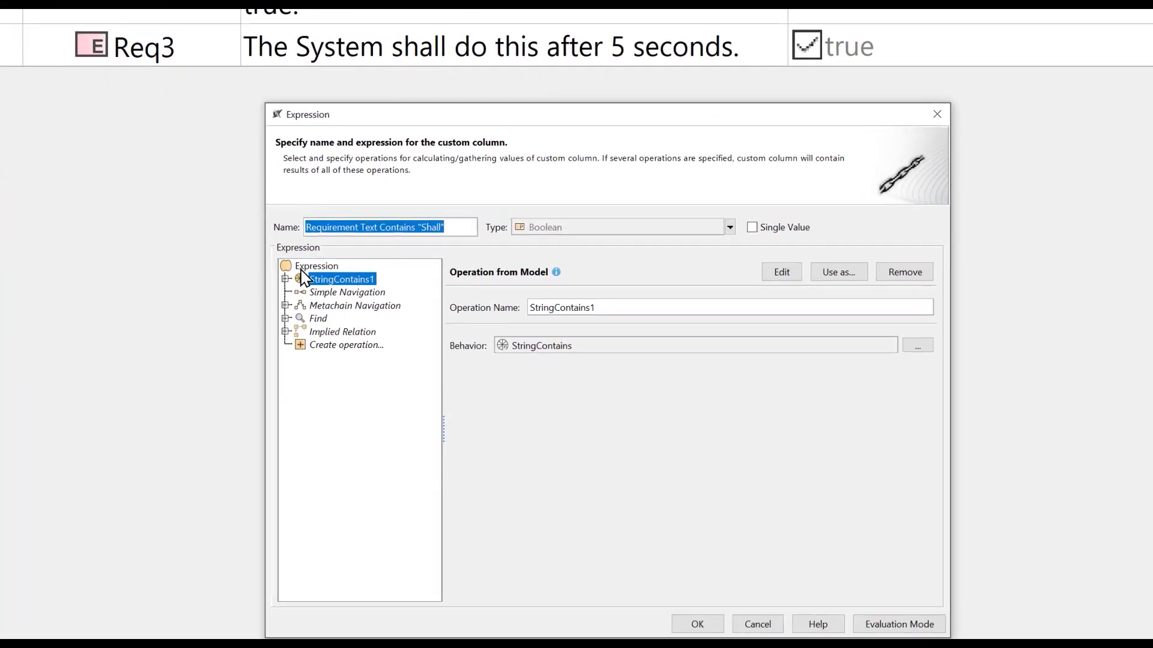
left_click(285, 268)
left_click(339, 361)
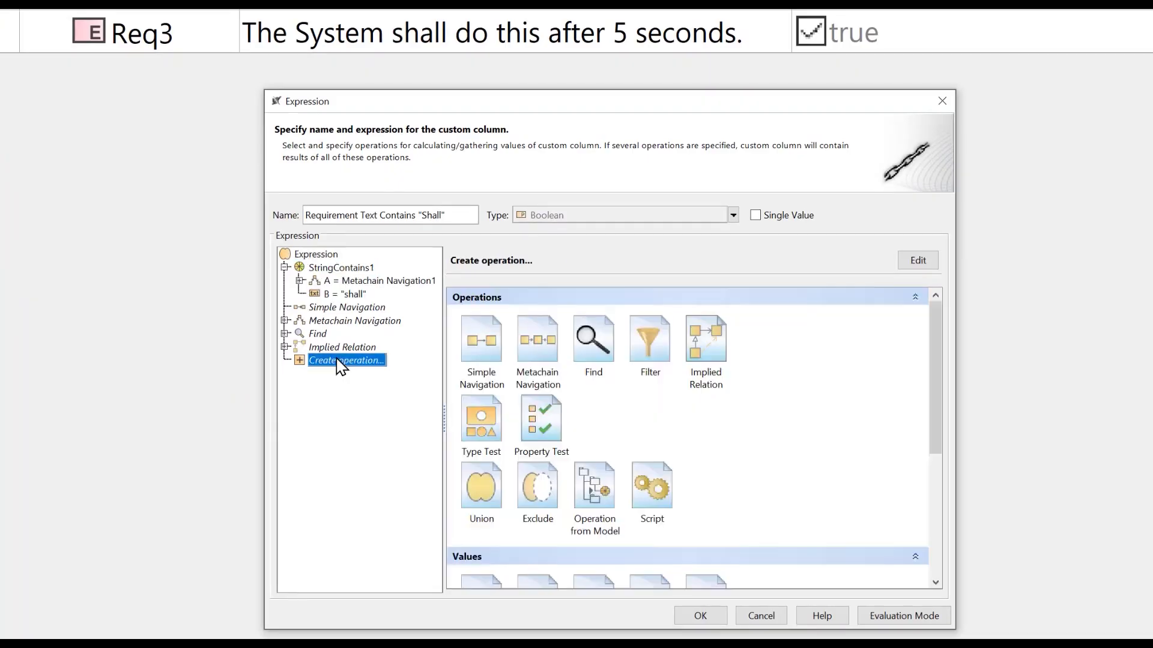
left_click(611, 494)
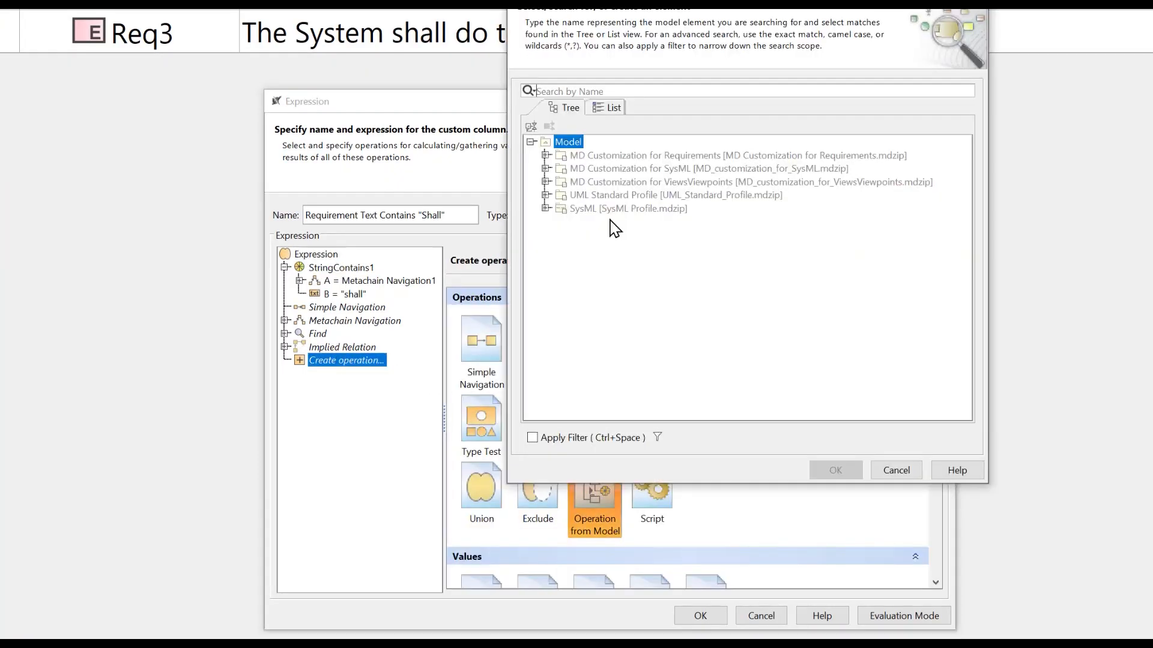
type("string")
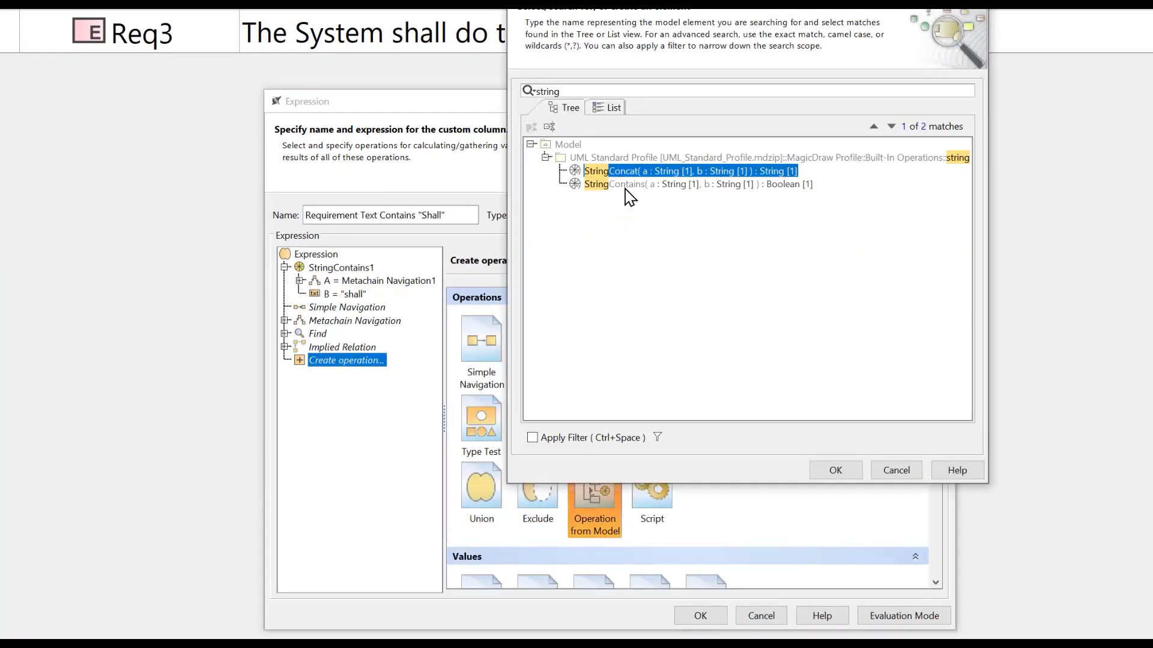
left_click(627, 184)
left_click(840, 472)
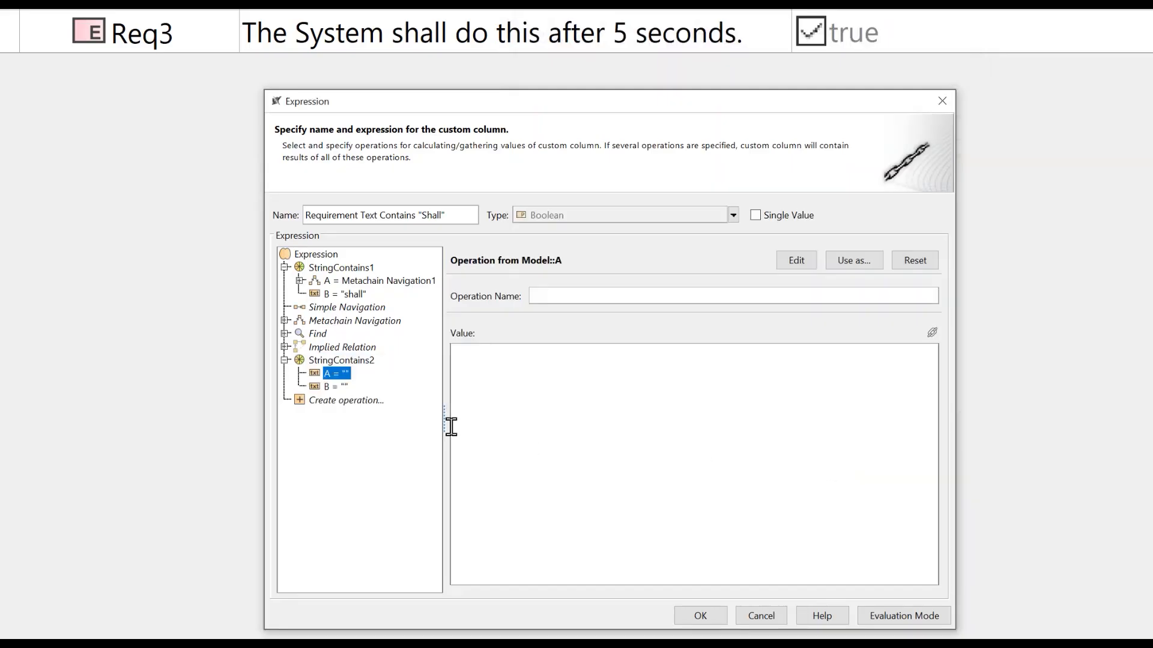
Set argument A of the new StringContains to a metachain navigation from extendedRequirement to its Text property, and open argument B's value for entry
left_click(334, 388)
left_click(332, 373)
left_click(915, 263)
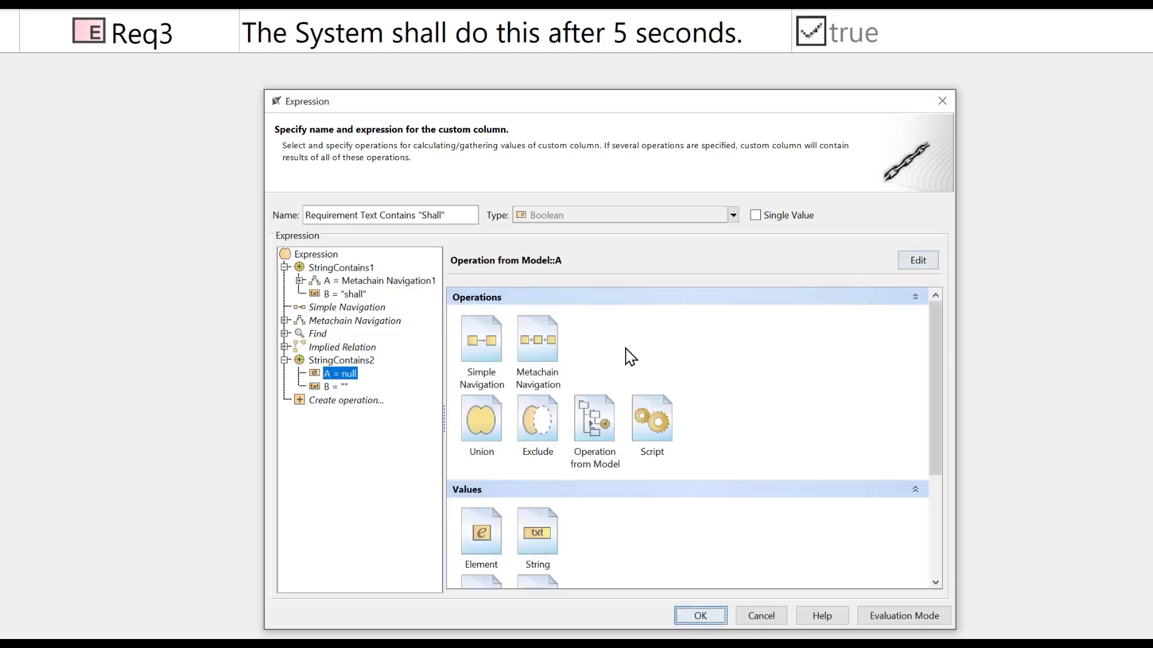
left_click(543, 345)
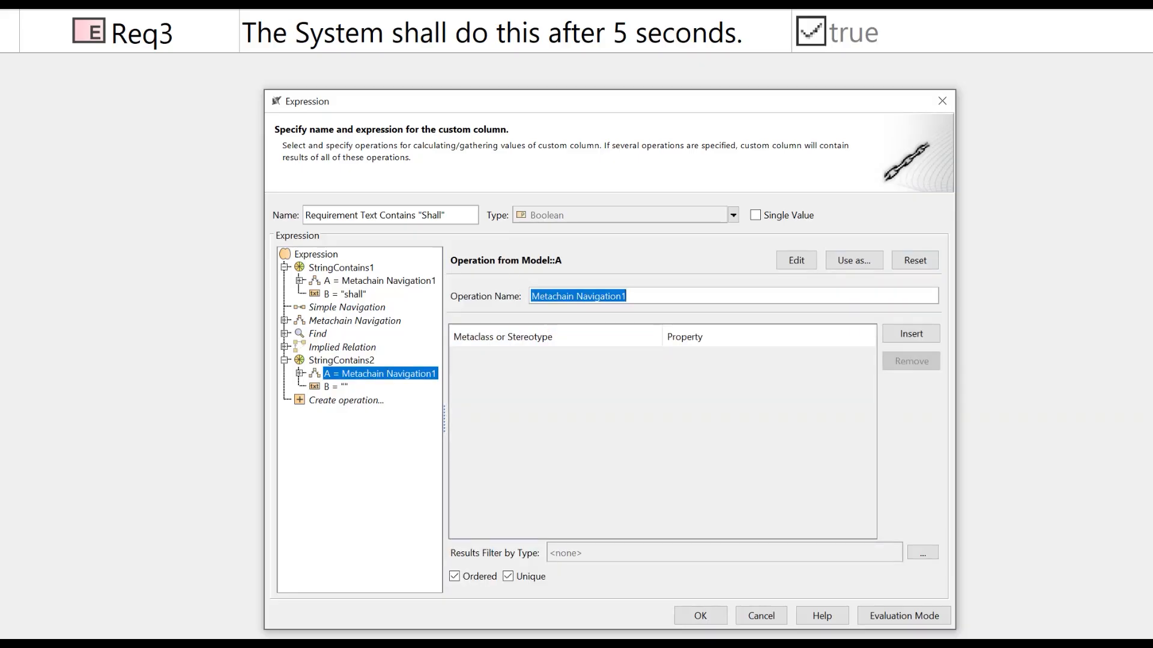
left_click(910, 336)
left_click(773, 361)
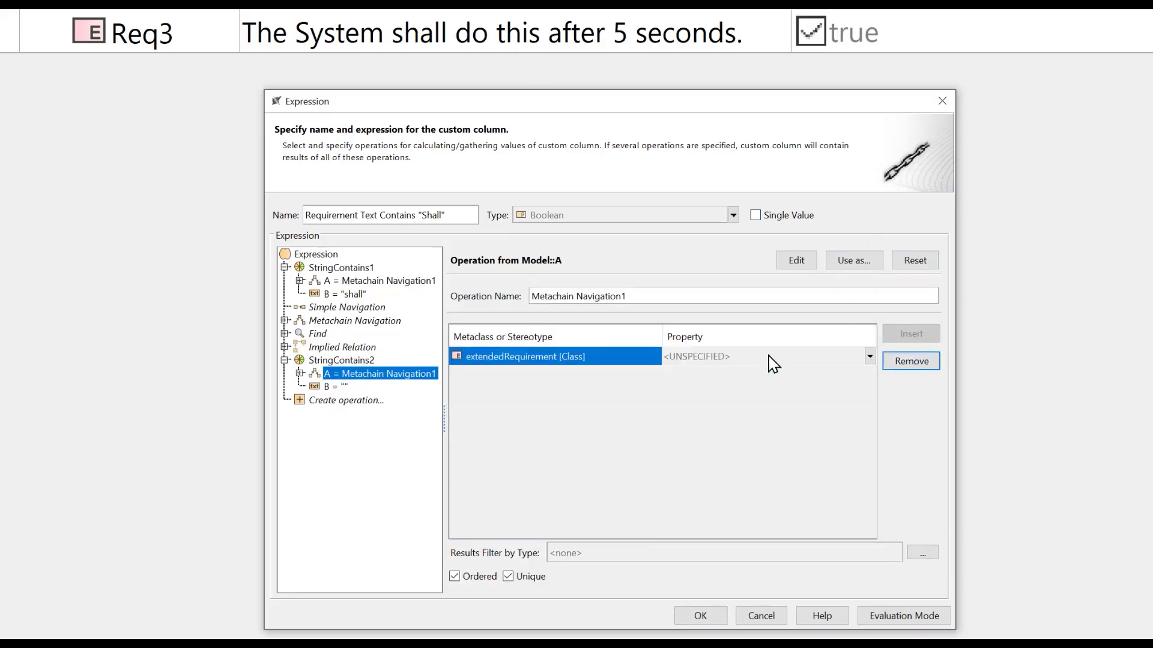
left_click(772, 363)
type("text")
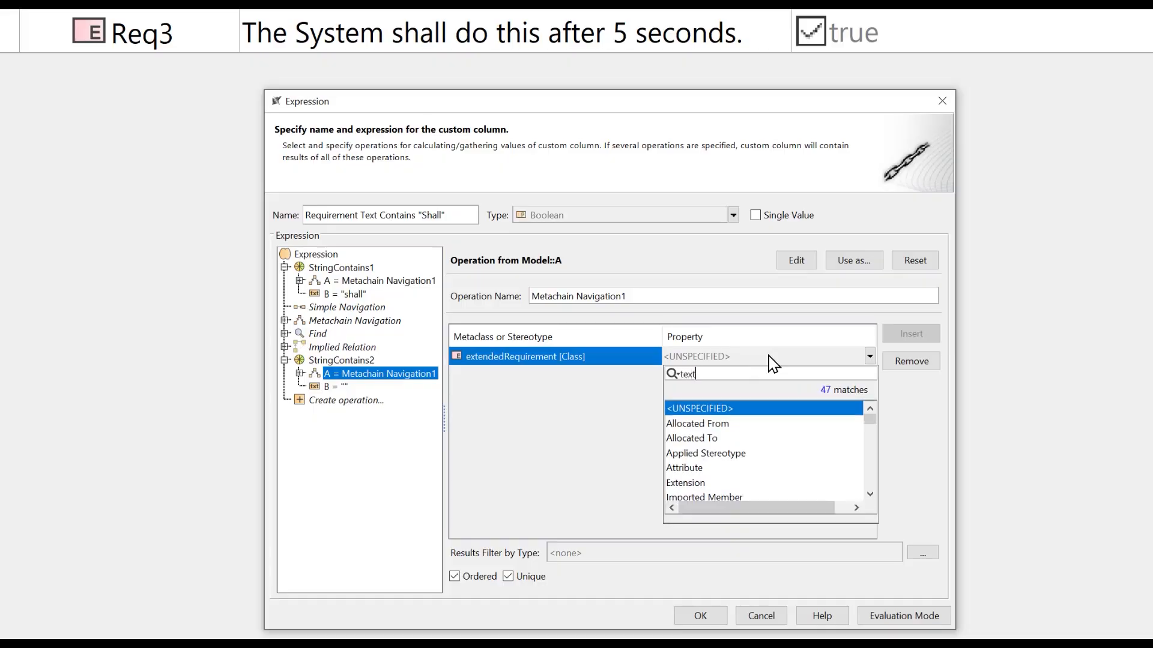
key("Return")
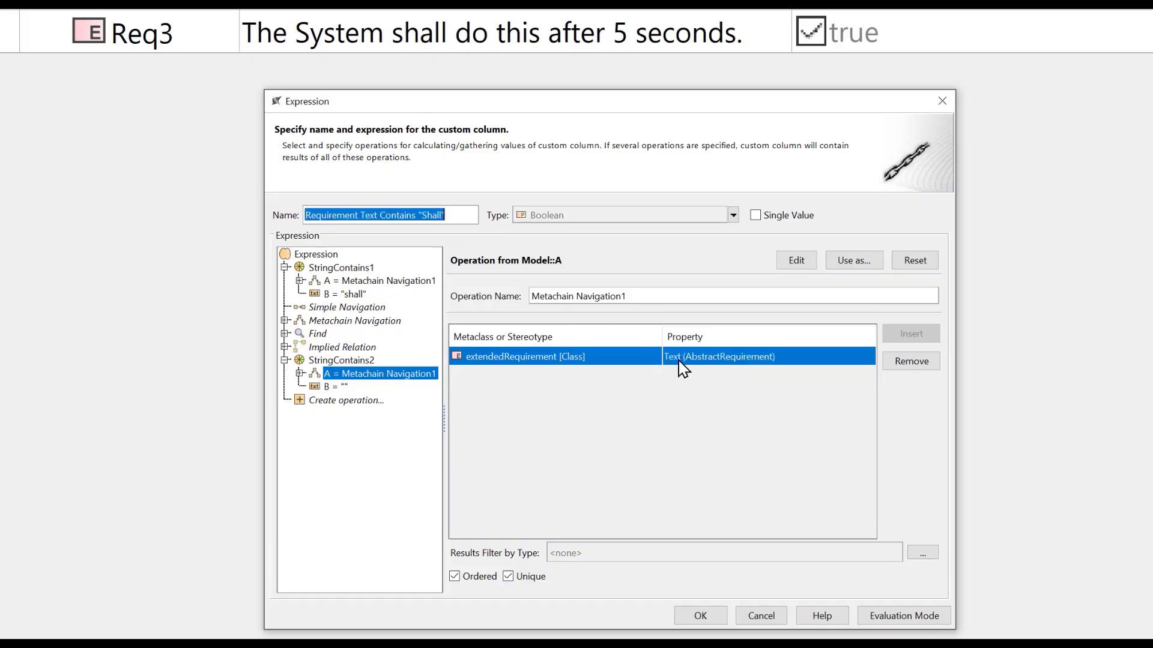
left_click(336, 387)
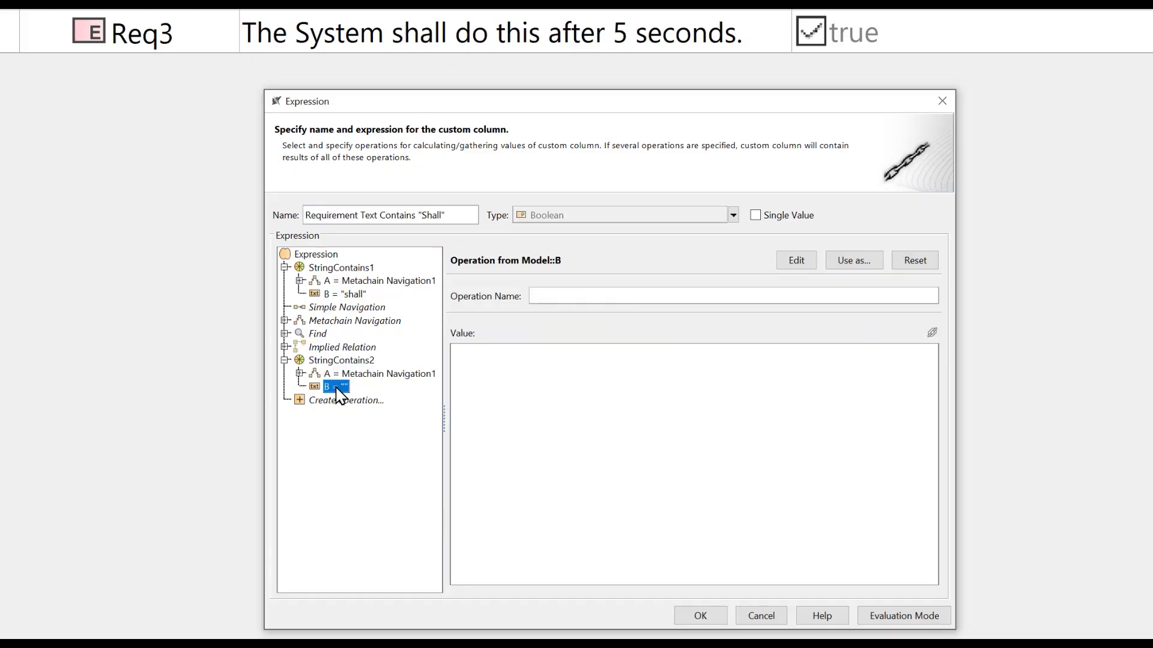
left_click(521, 374)
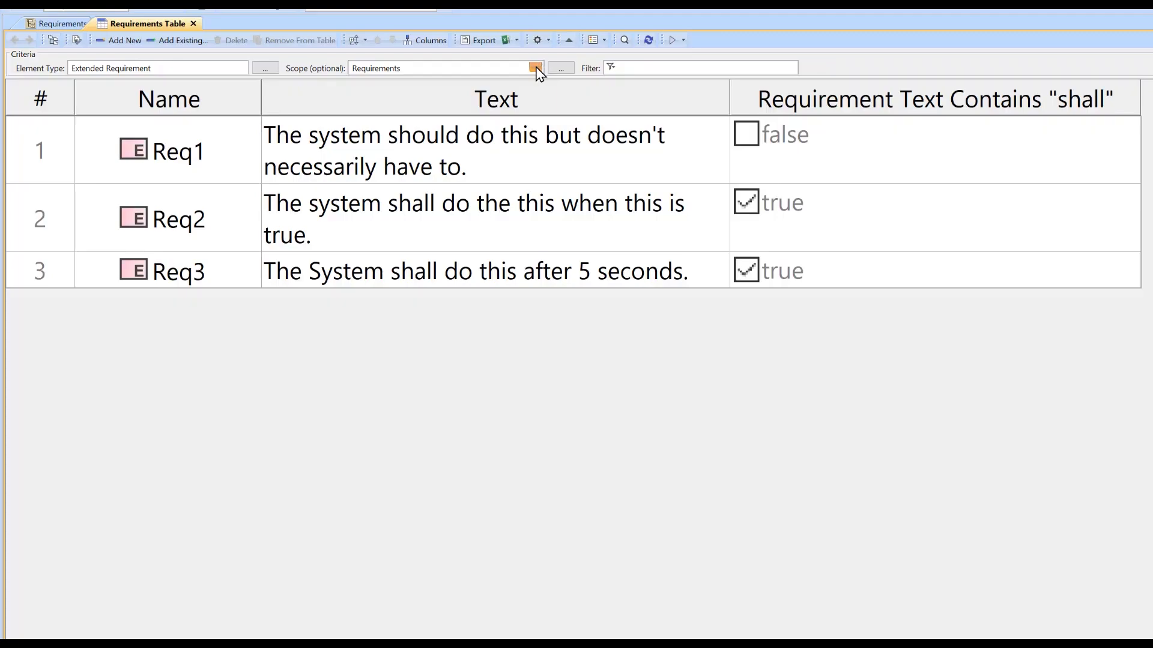
left_click(536, 68)
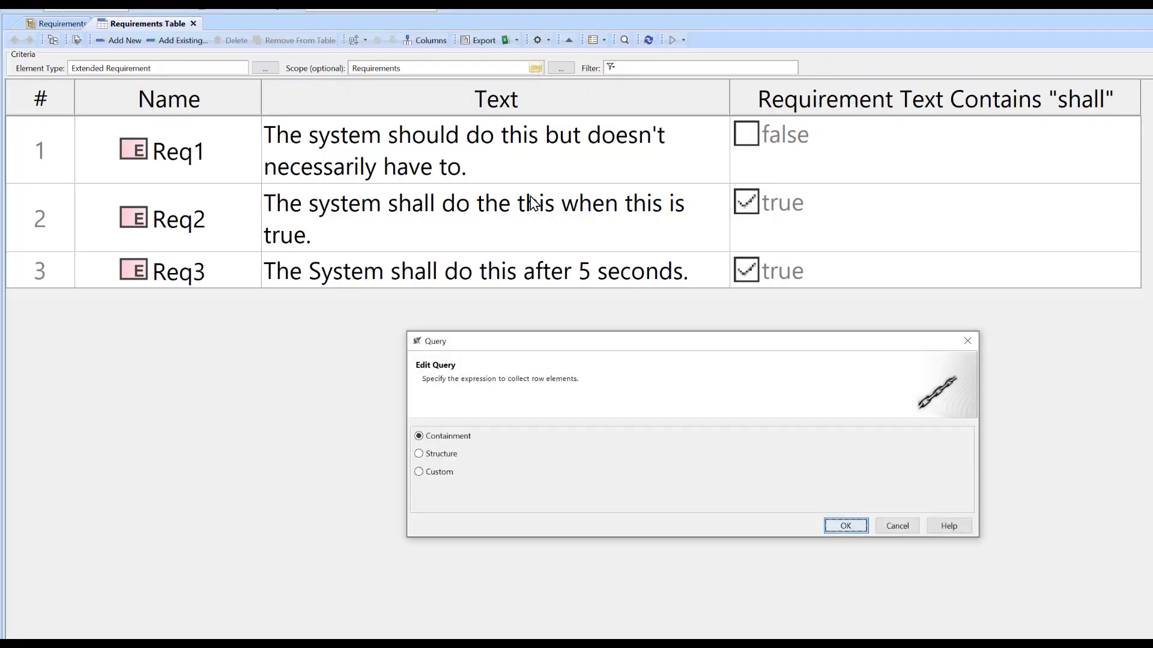
left_click(420, 472)
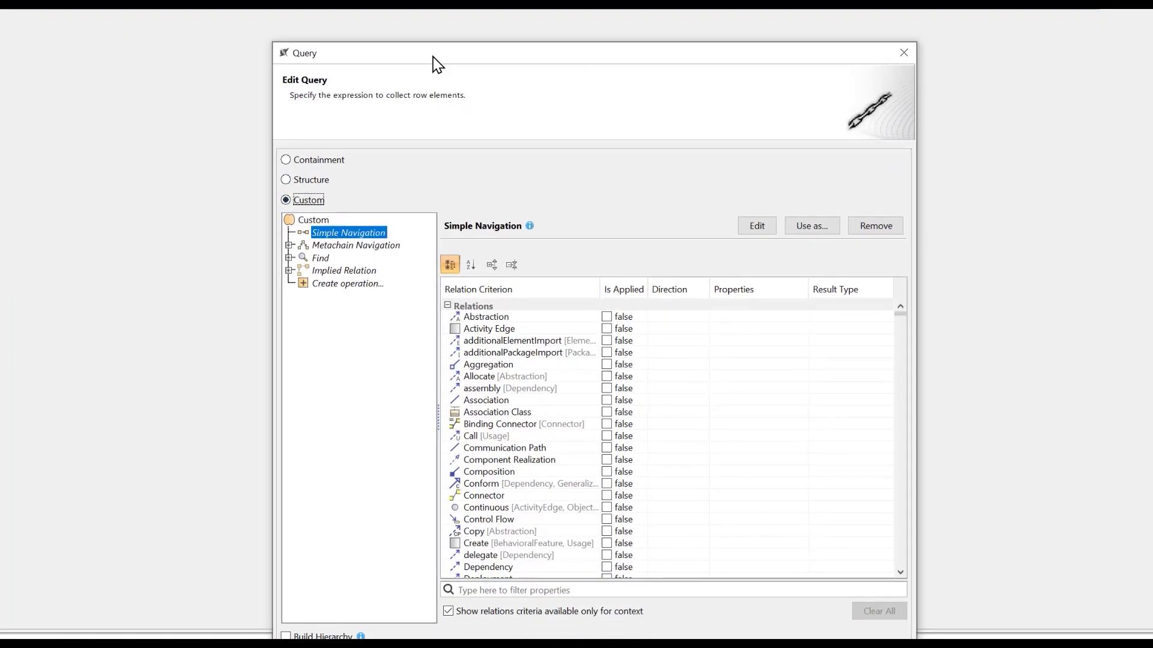
left_click_drag(433, 56, 333, 31)
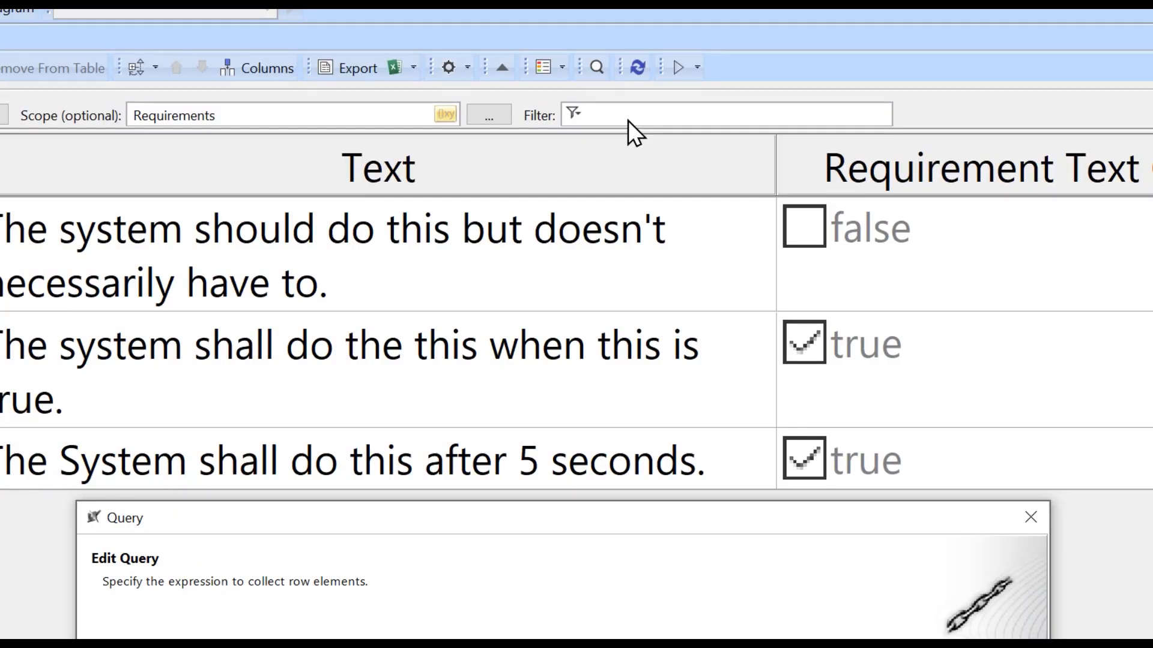
left_click(1030, 517)
Filter the requirements table rows by the text "shall"
left_click(684, 111)
type("shall")
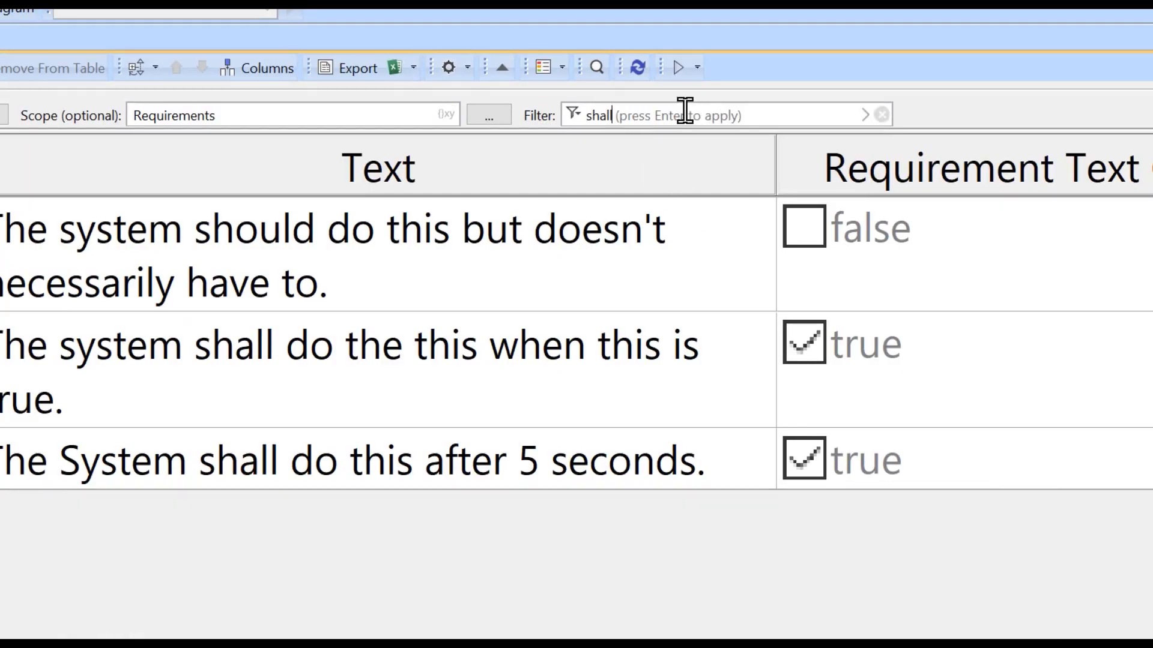
key("Return")
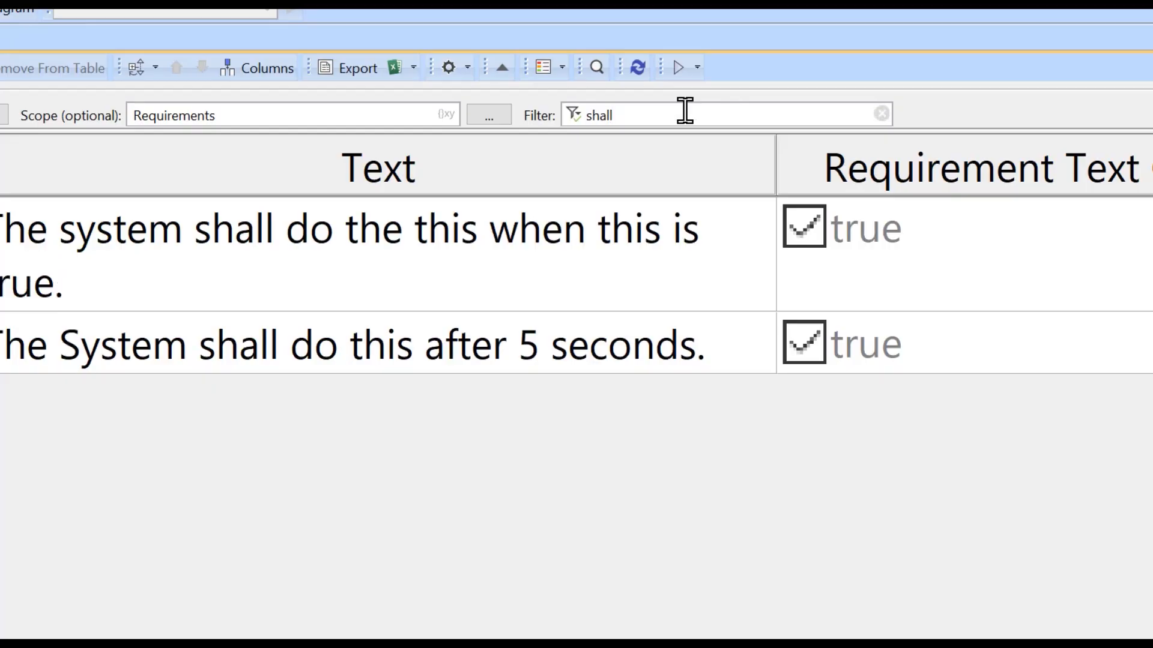
Clear the text filter from the requirements table
key("BackSpace")
key("BackSpace")
key("BackSpace")
key("BackSpace")
key("BackSpace")
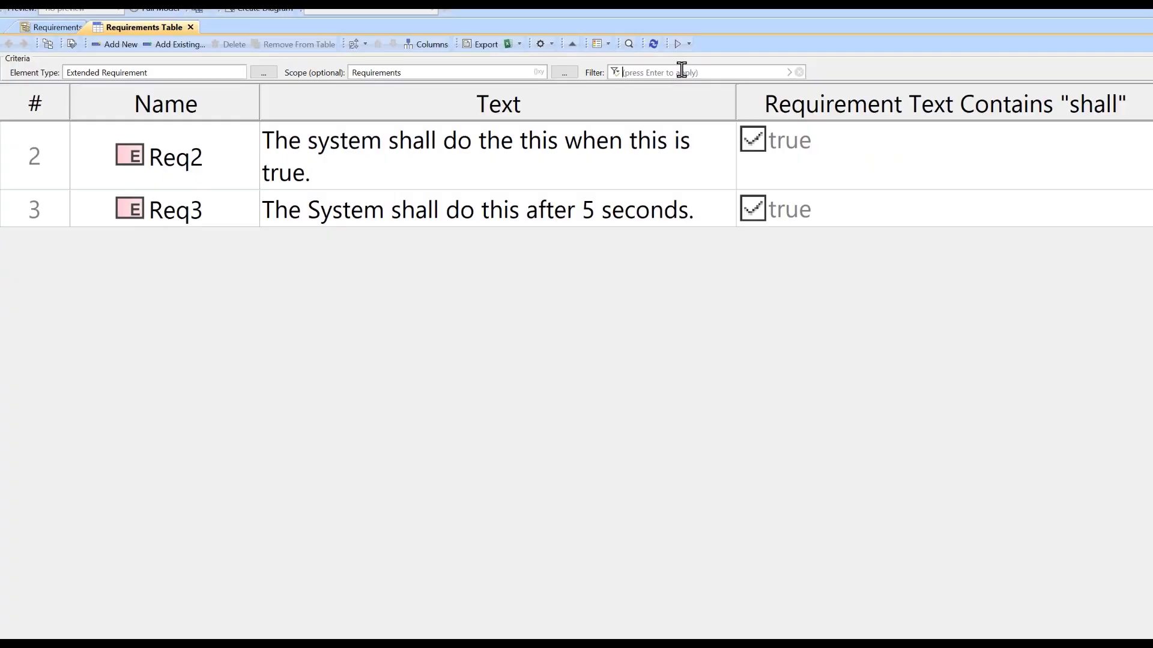
key("Return")
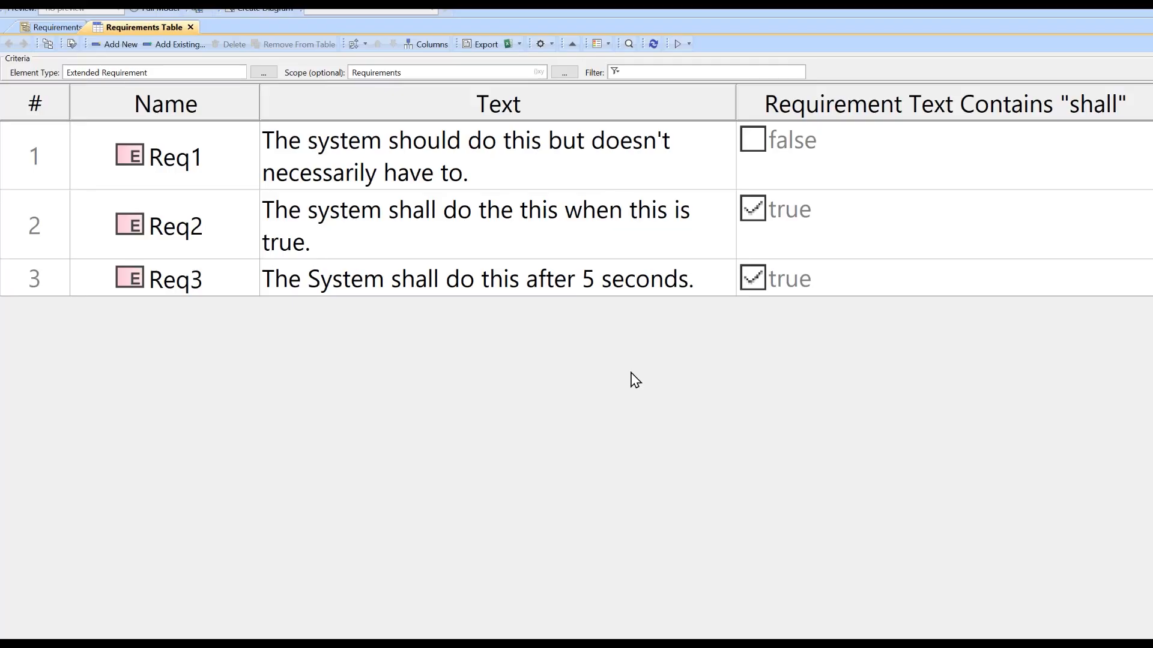
Switch the table's scope query to Custom and add a Filter operation to it
left_click(539, 74)
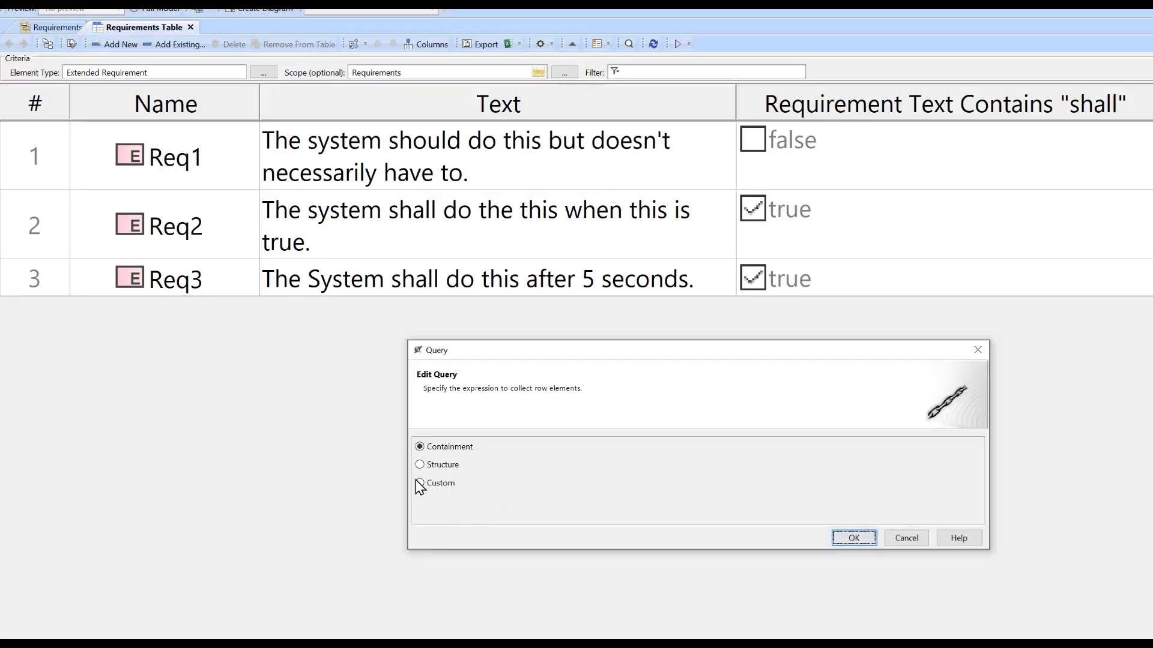
left_click(417, 481)
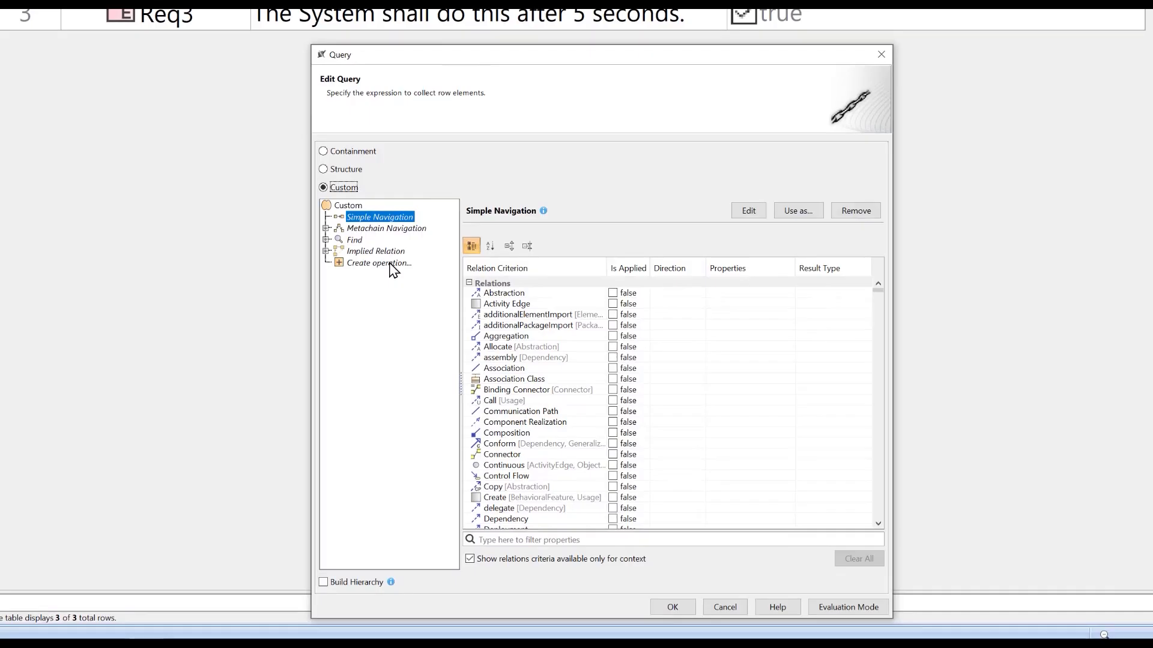
left_click(390, 264)
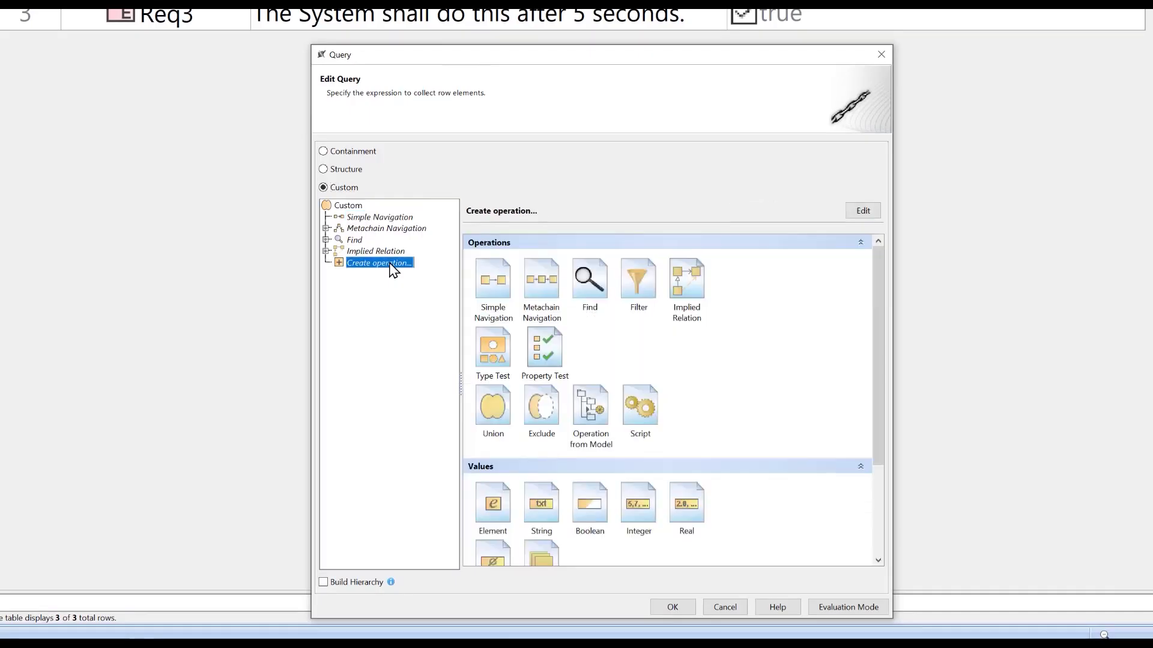
left_click(644, 271)
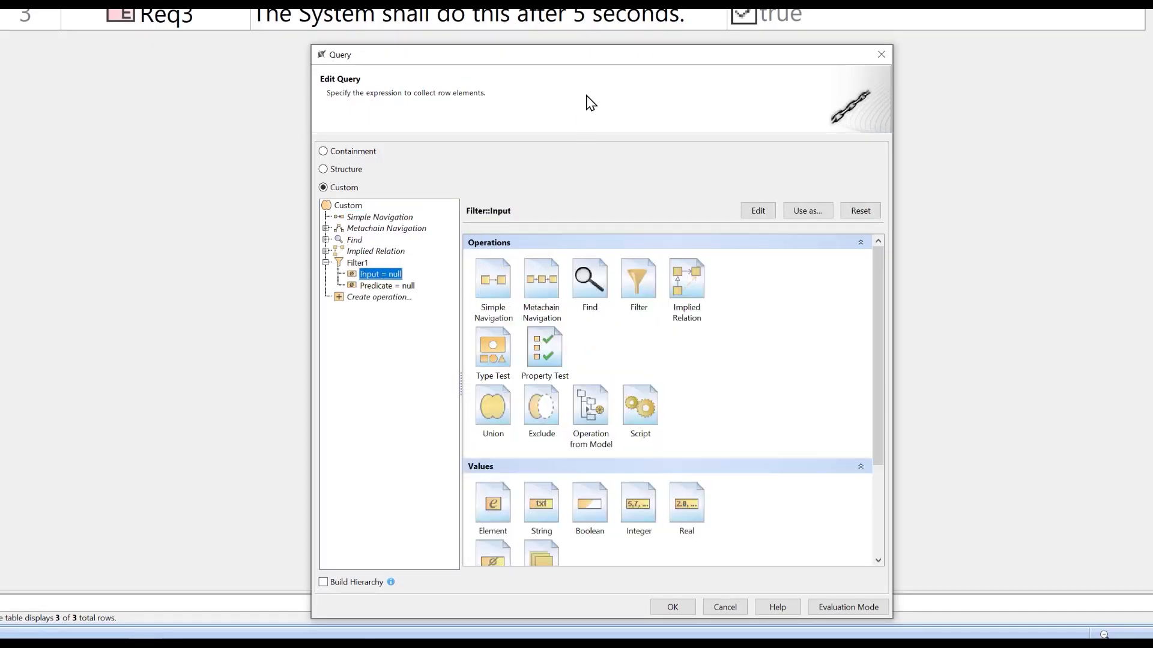
left_click_drag(606, 58, 575, 56)
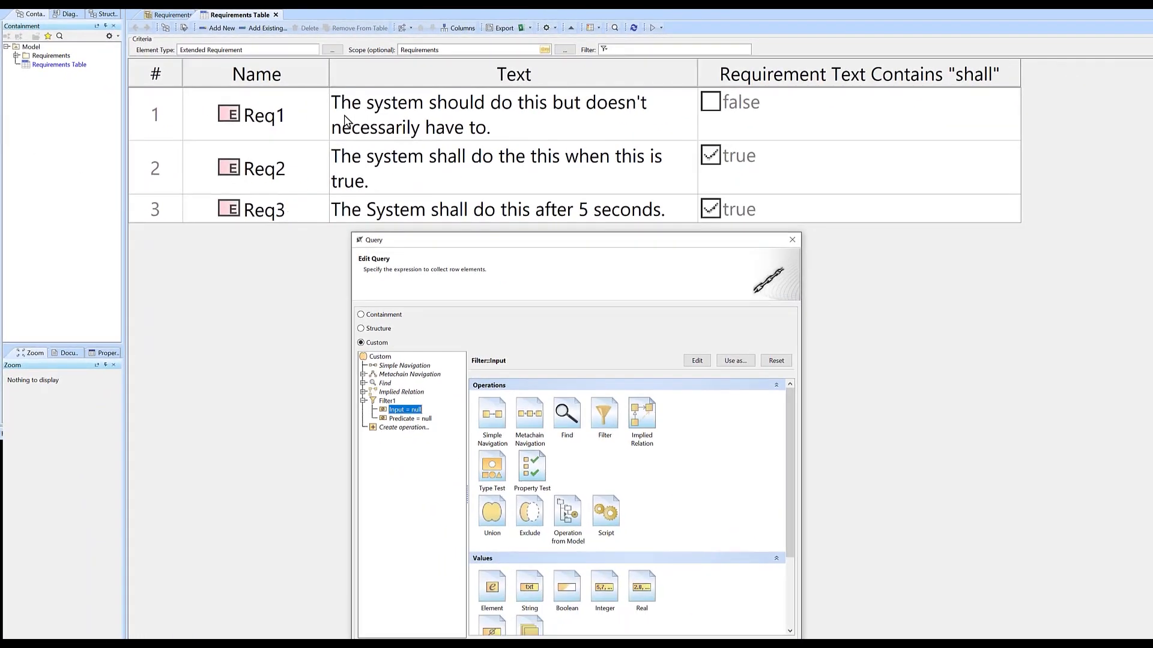
left_click_drag(538, 246, 528, 242)
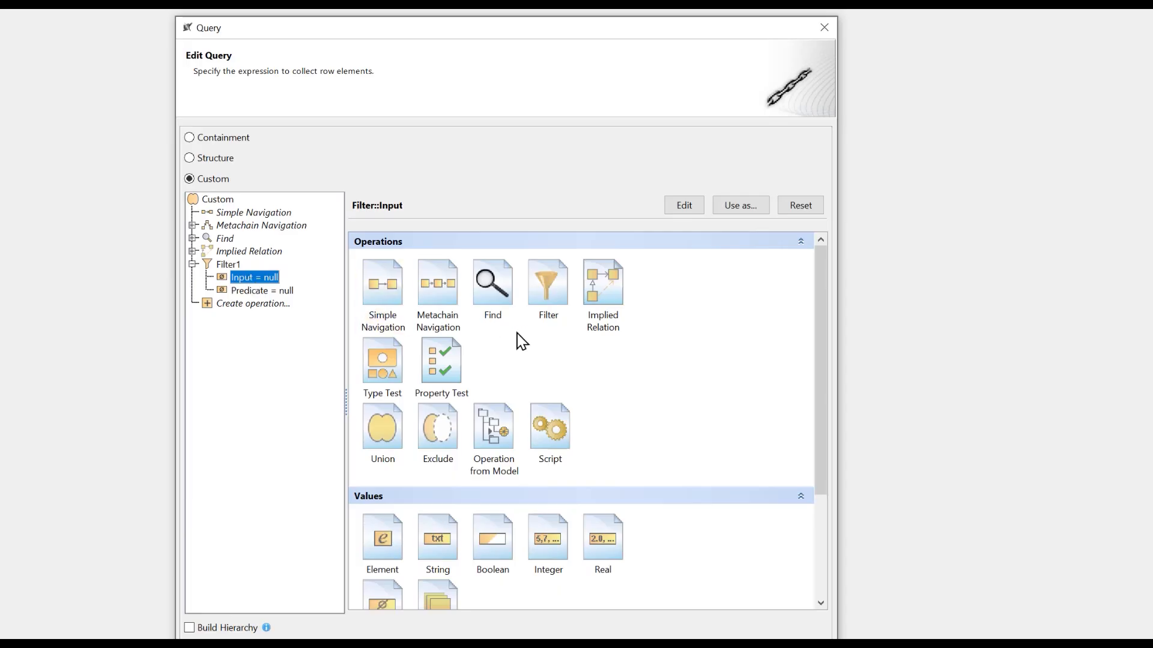
Set the filter's input to a Find operation restricted to the Extended Requirement type
left_click(501, 297)
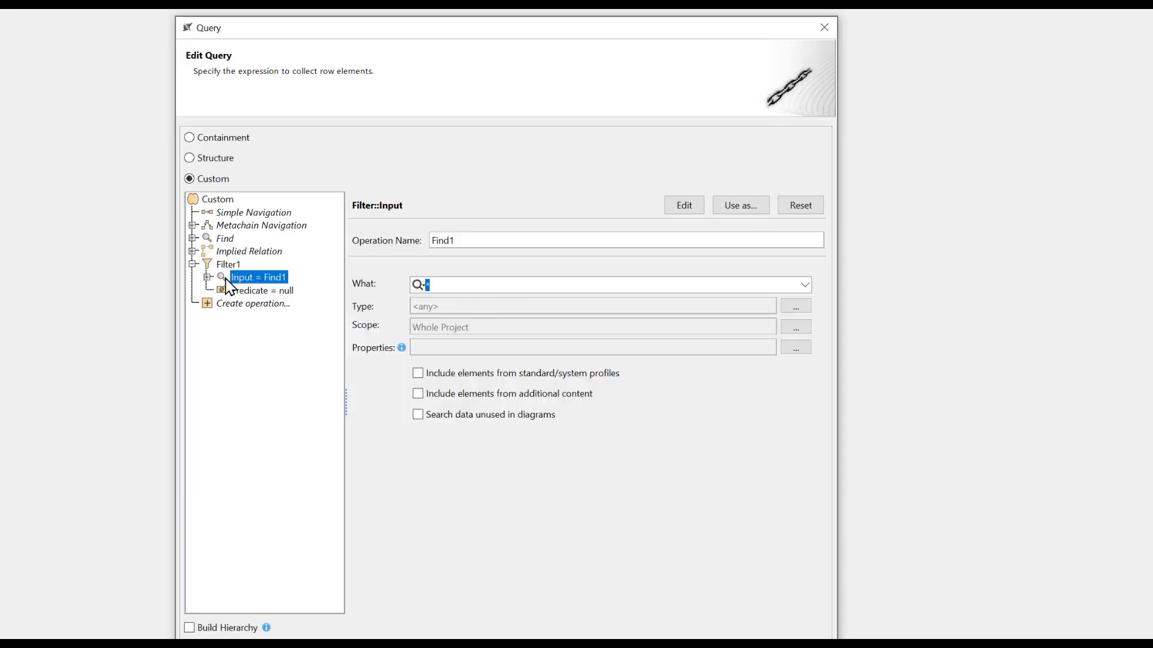
left_click(796, 306)
type("exte")
left_click(503, 101)
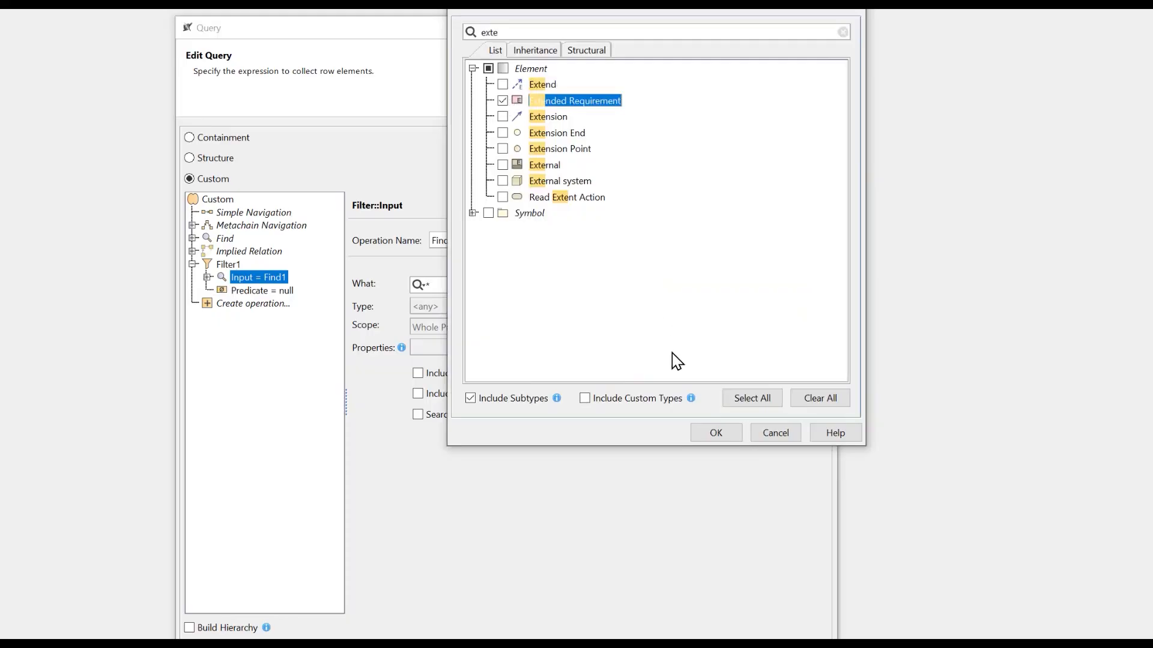
left_click(712, 433)
Set the scope of the Find operation to the contextual variable THIS
left_click(268, 301)
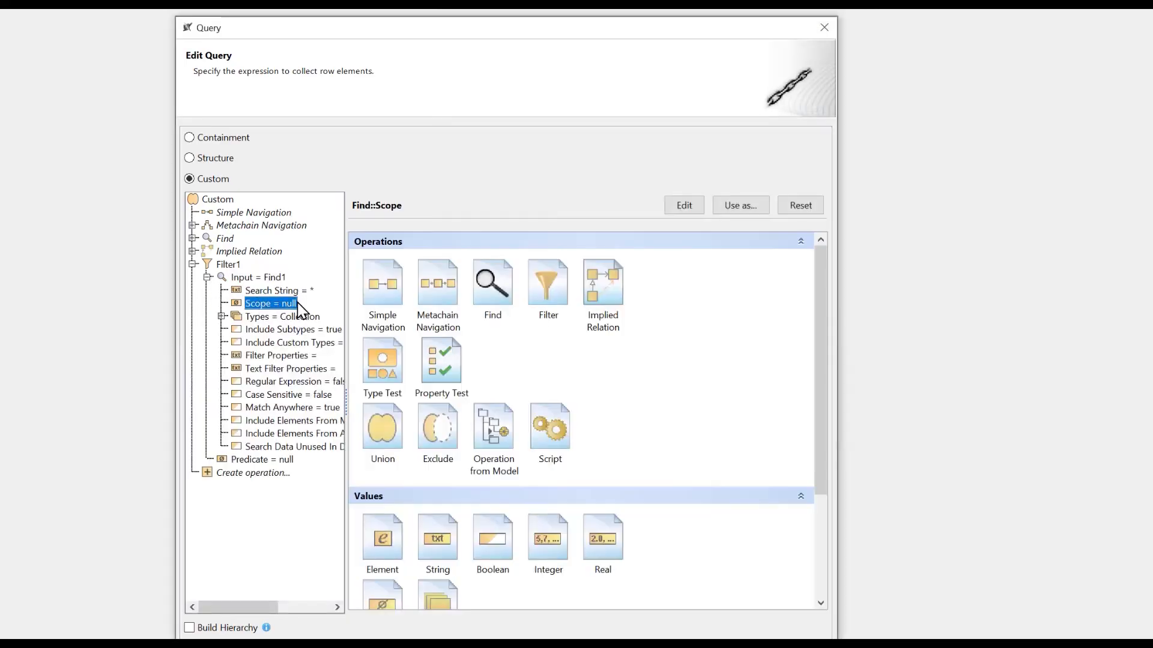
scroll(493, 336, "down", 2)
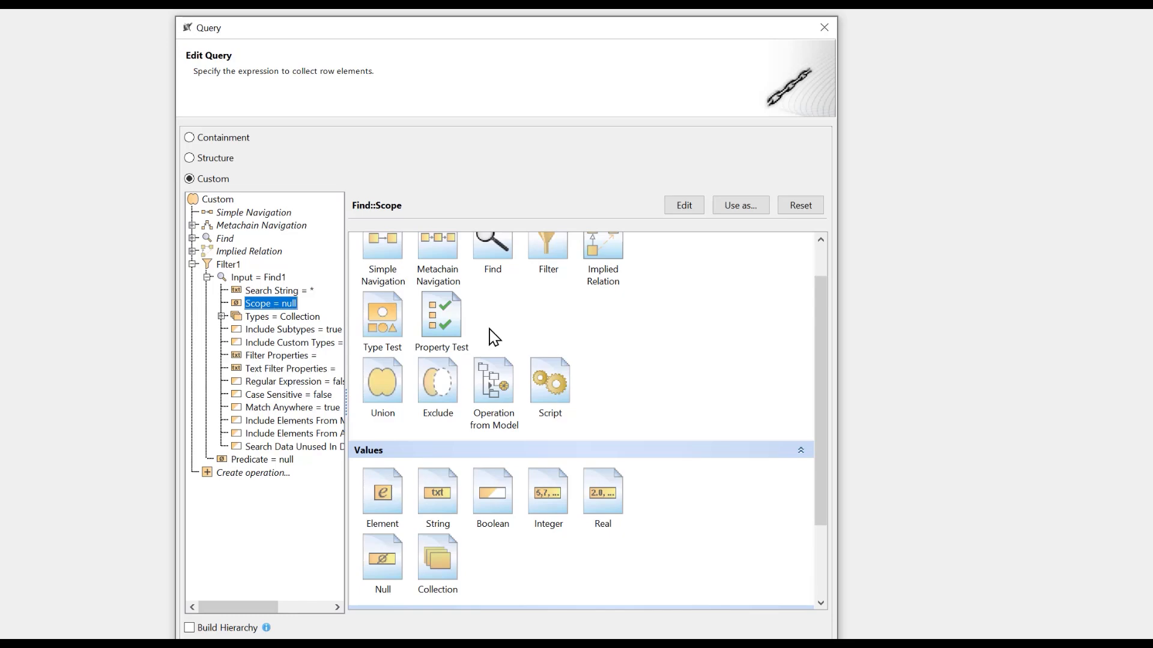
scroll(489, 334, "down", 5)
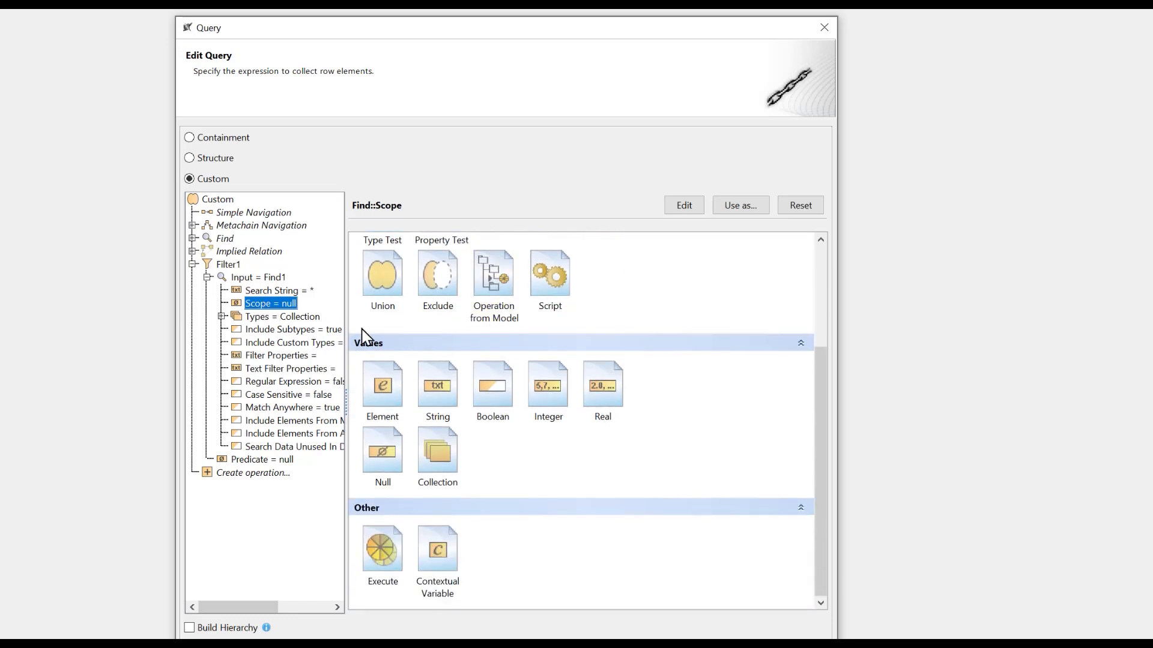
left_click(447, 553)
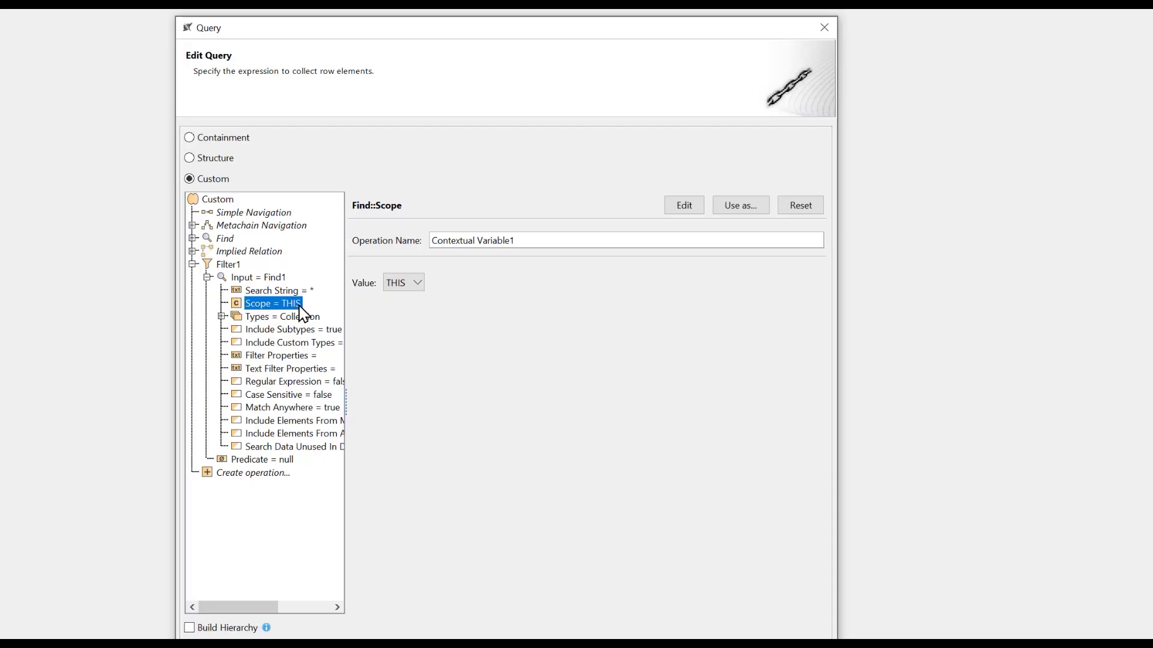
left_click(258, 278)
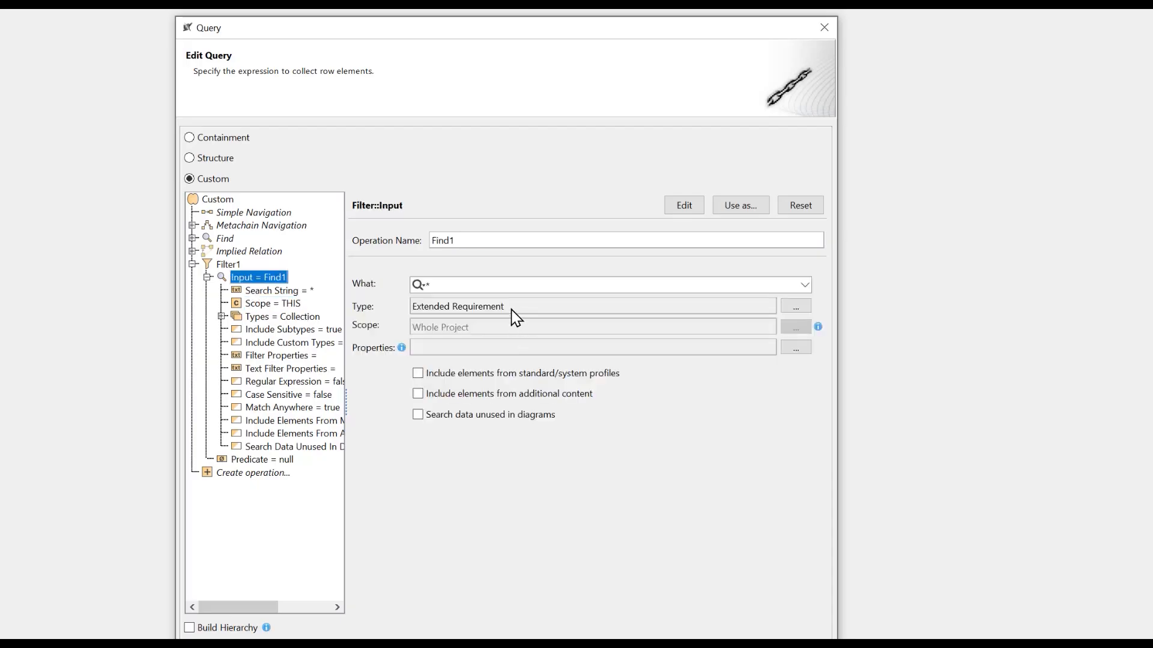
left_click(270, 302)
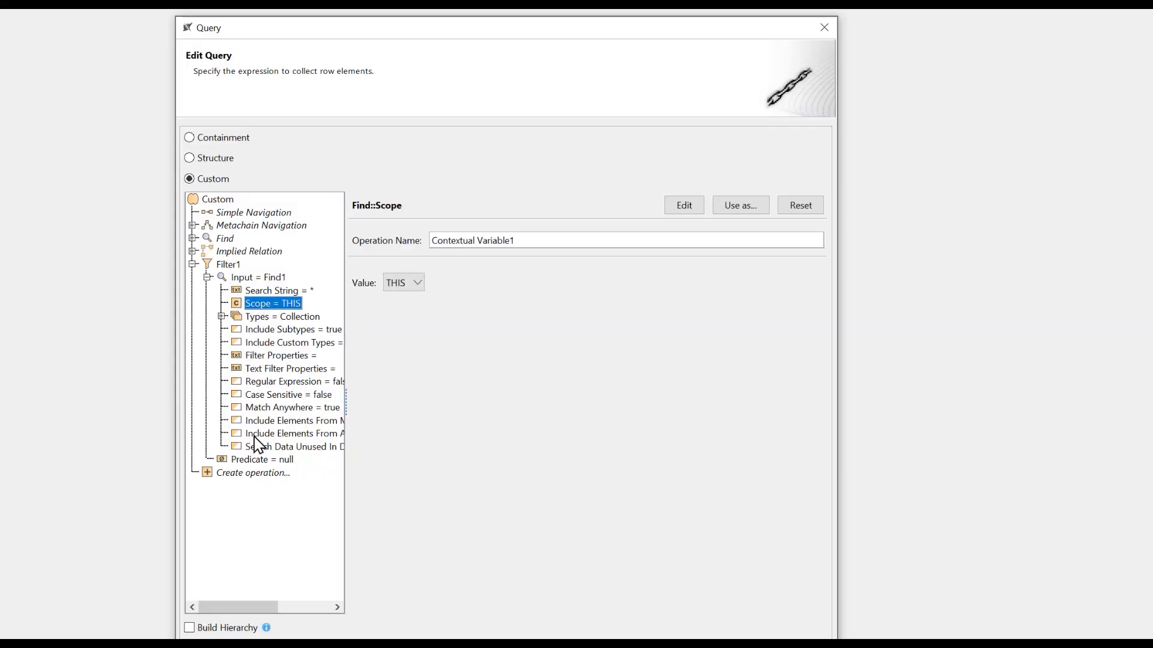
Set the filter's predicate to a nested operation with the model operation StringContains as its body
left_click(258, 460)
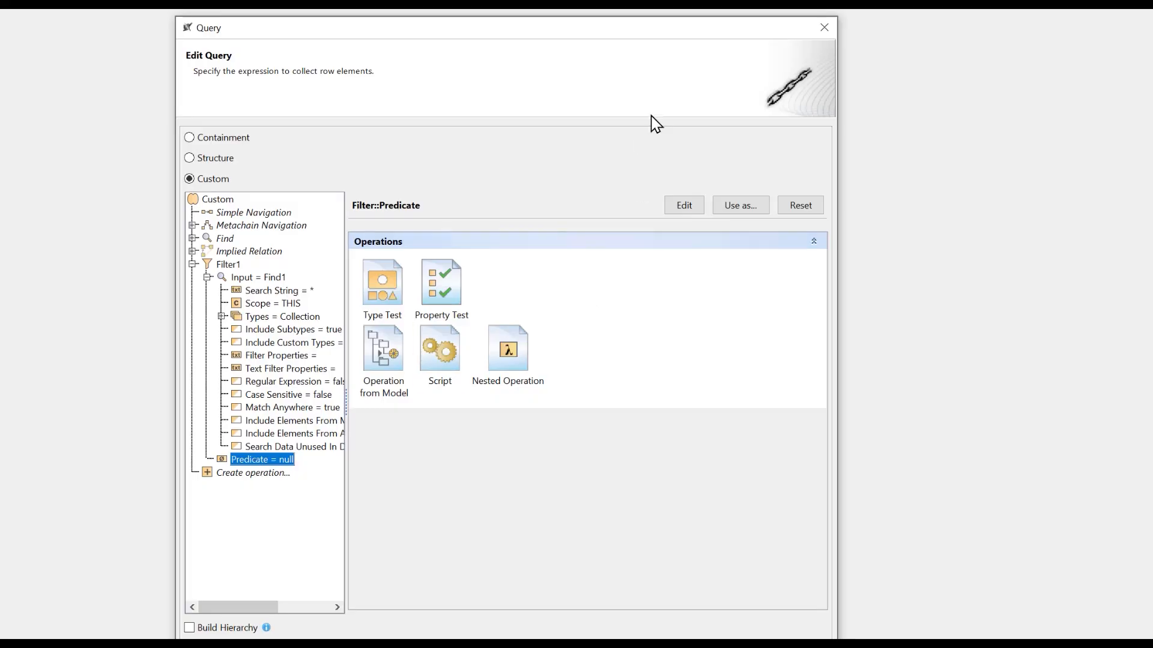
left_click_drag(632, 31, 625, 25)
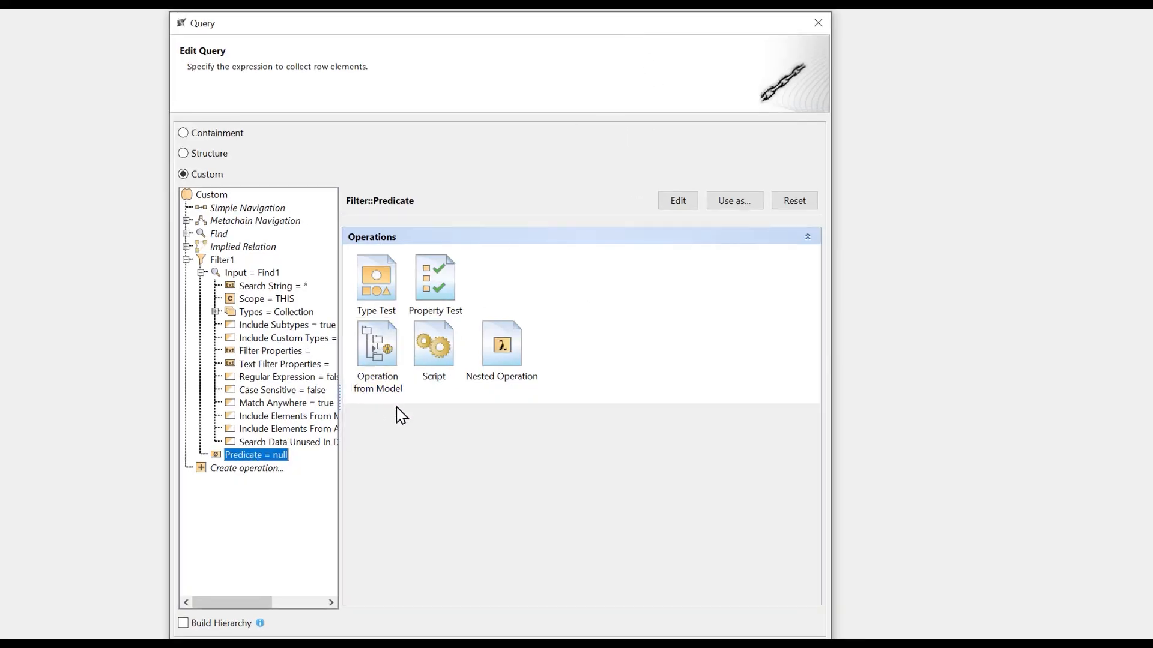
left_click(510, 350)
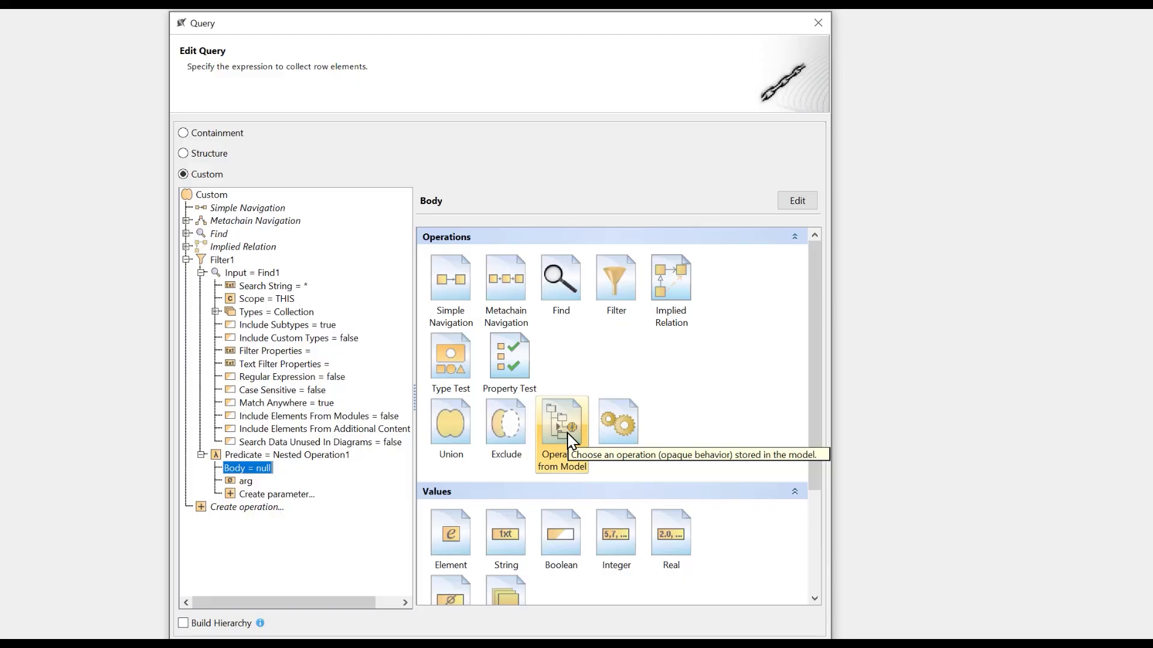
left_click(573, 413)
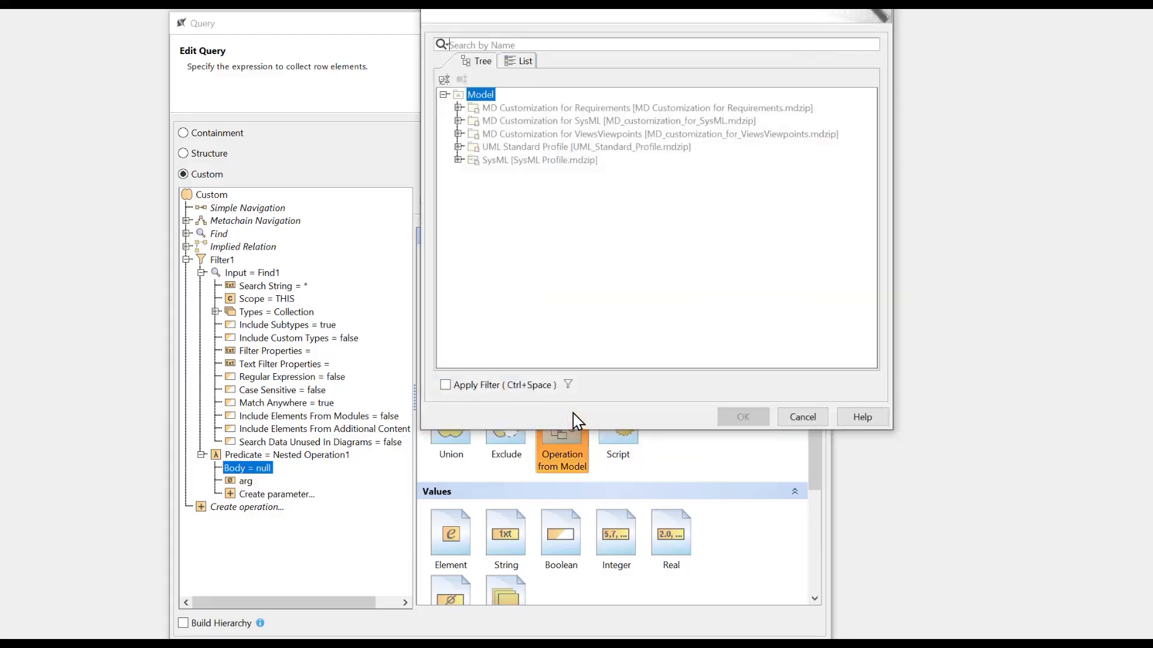
type("str")
left_click(534, 162)
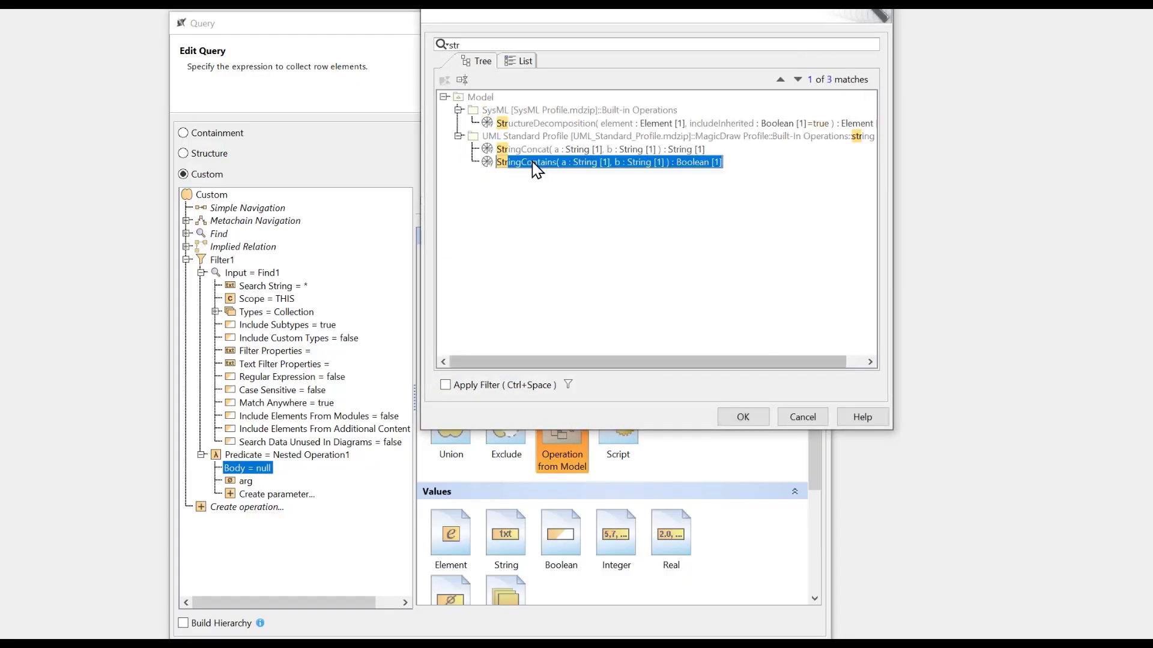
left_click(760, 421)
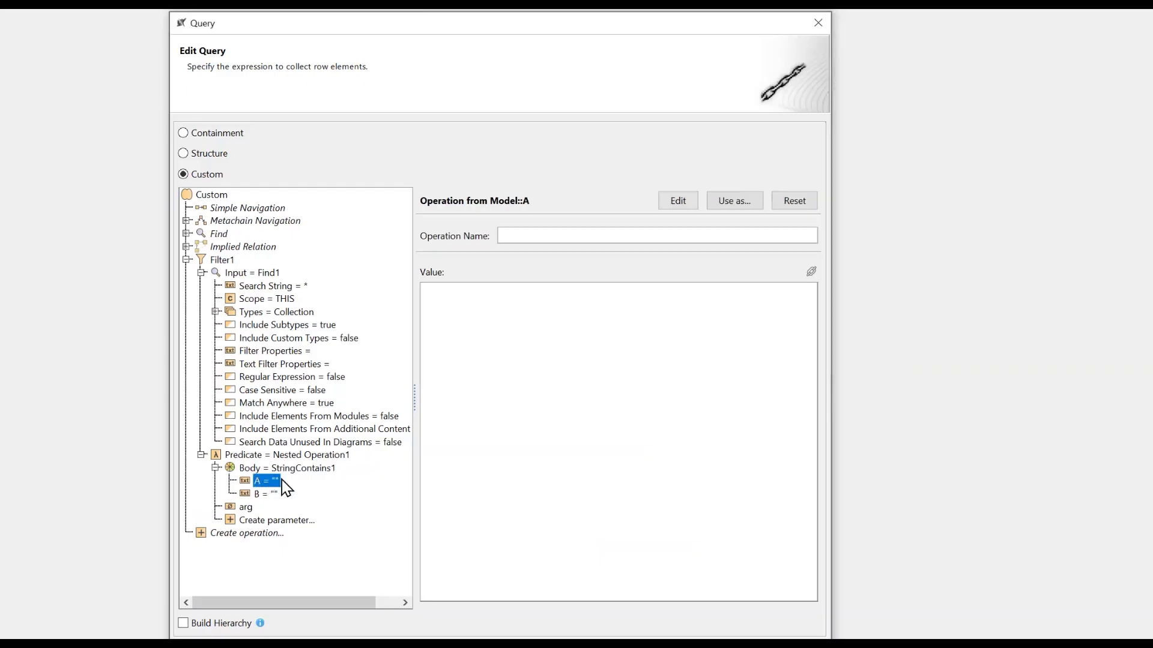
Set StringContains parameter A to a metachain navigation through the extendedRequirement stereotype's Text property
left_click(796, 202)
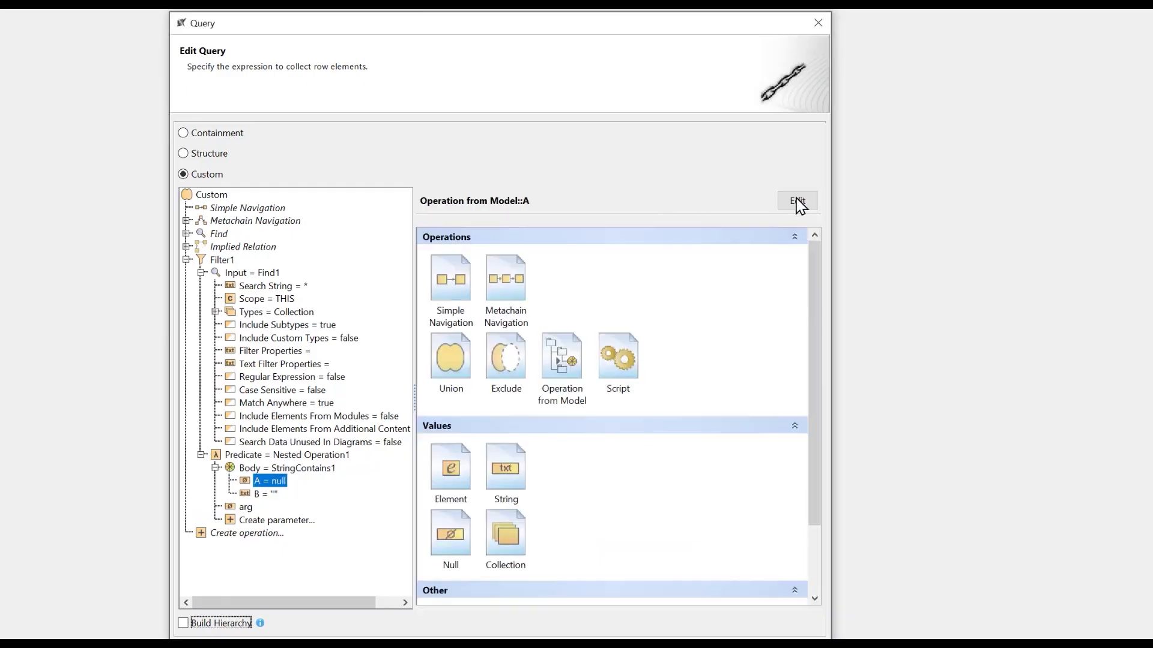
left_click(506, 279)
left_click(774, 275)
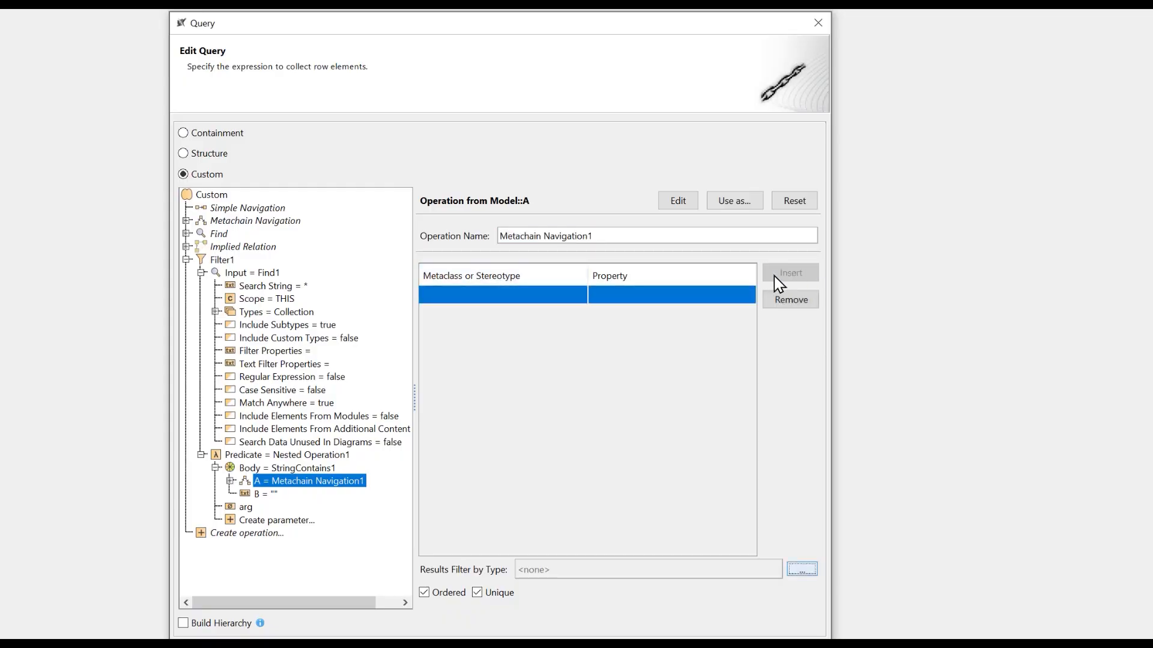
left_click(578, 295)
type("ext")
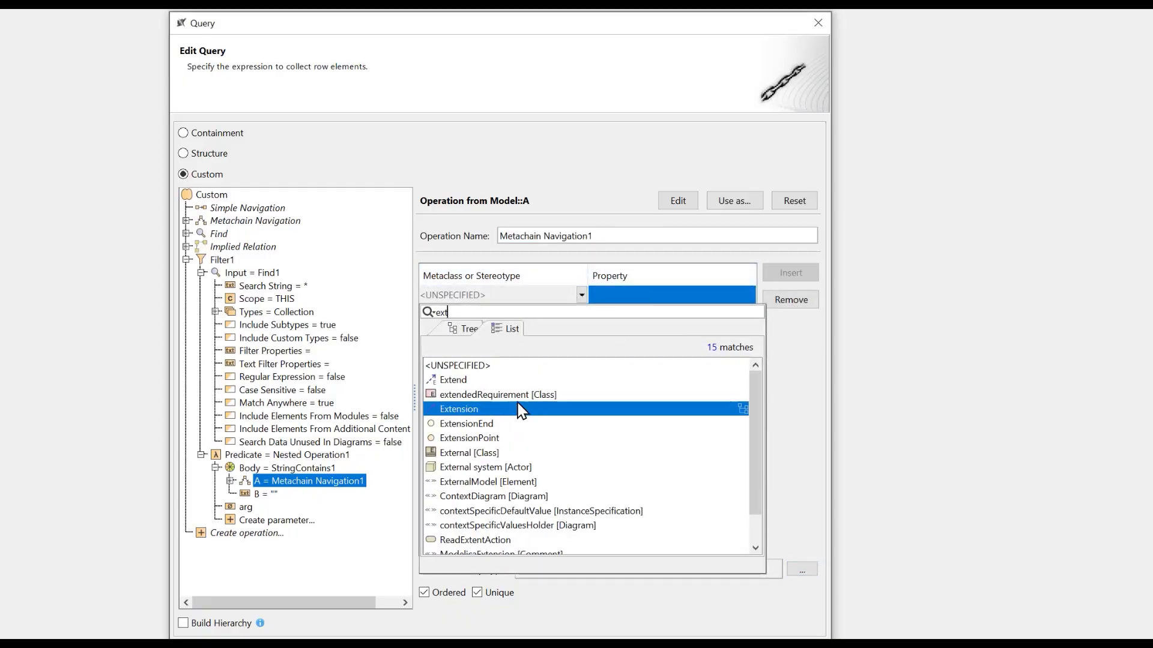
left_click(585, 397)
left_click(653, 297)
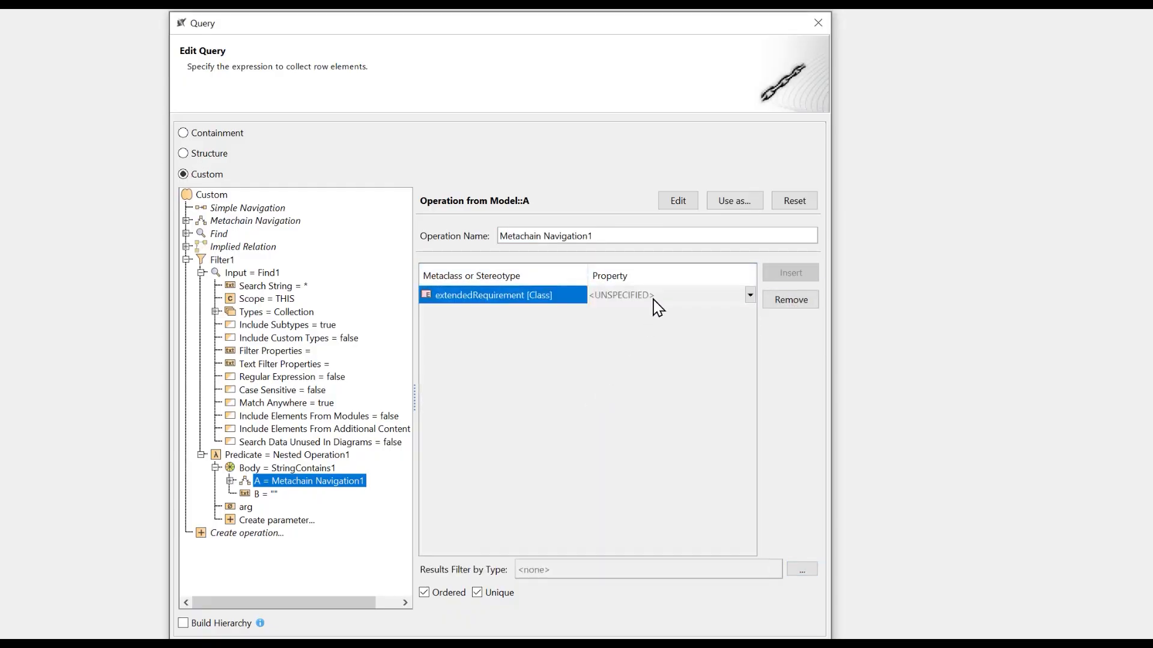
type("text")
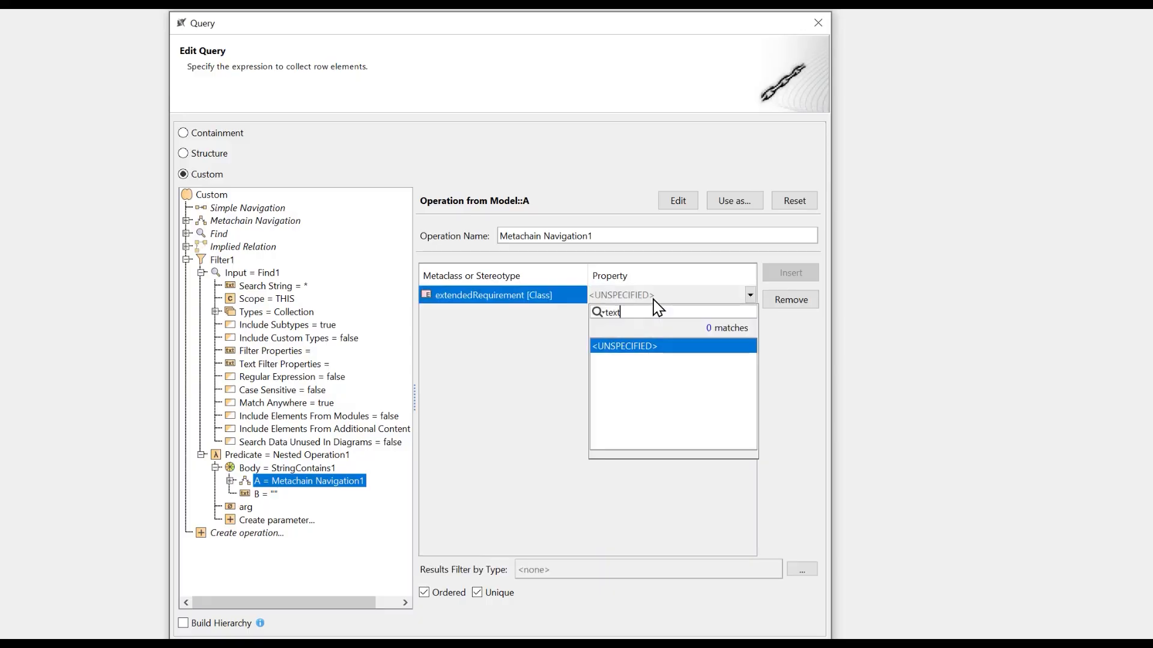
key("Return")
Set StringContains parameter B to the string value "shall"
left_click(257, 494)
left_click(472, 331)
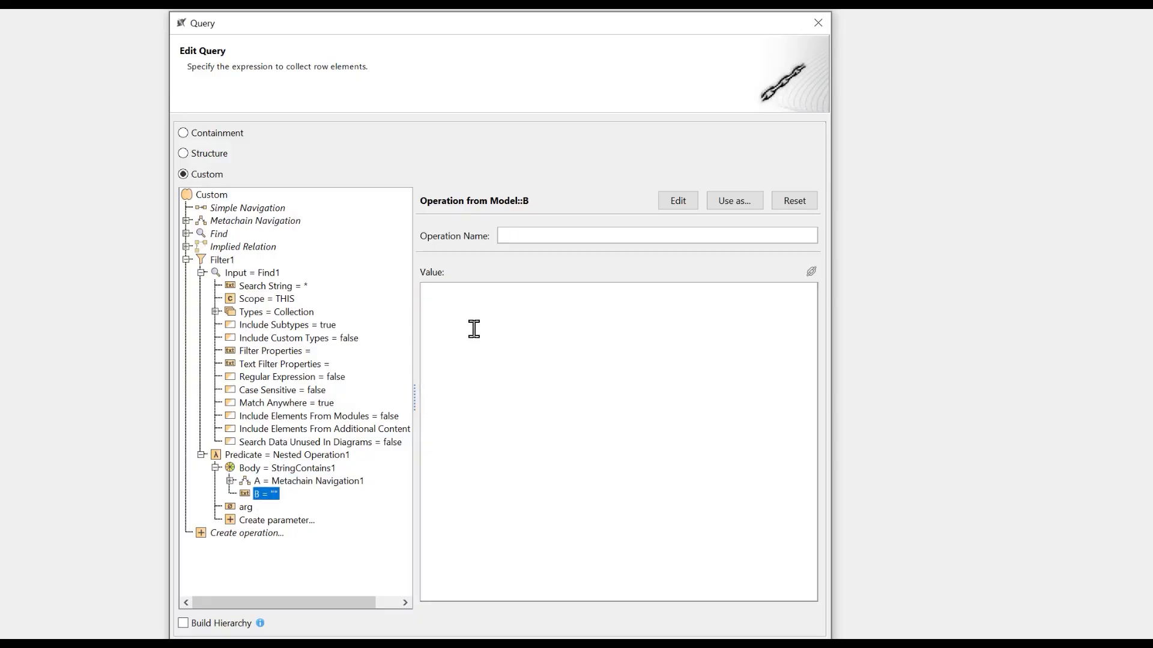
type("shall")
Switch the context of the metachain navigation in parameter A to THIS and back to arg
left_click(288, 494)
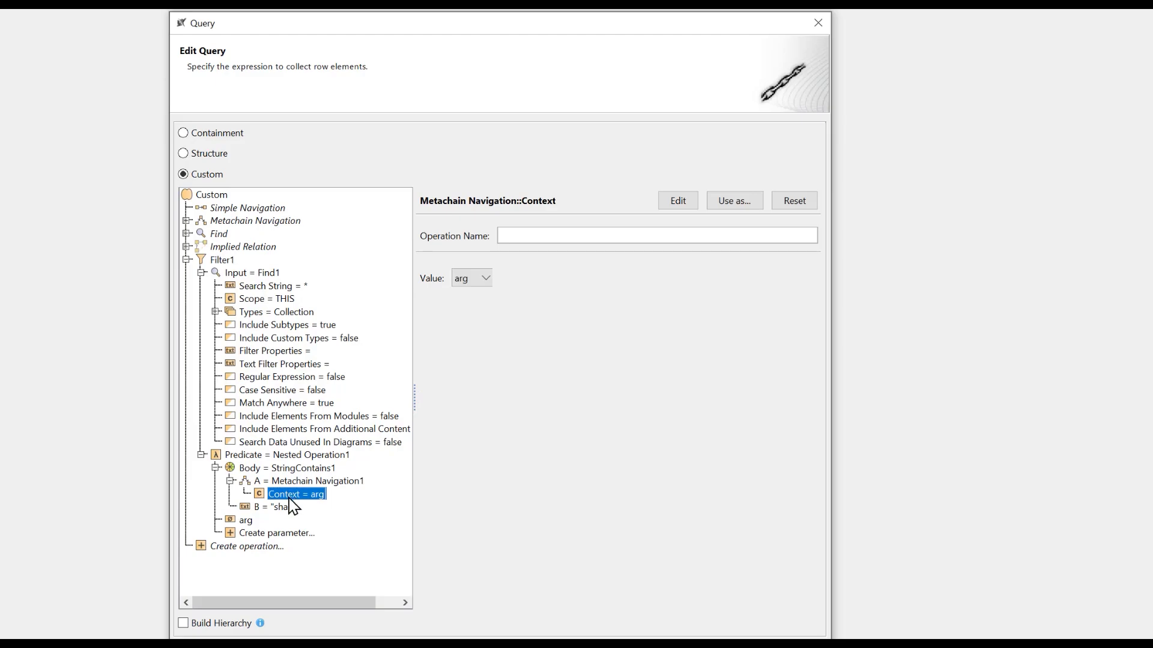
left_click(485, 279)
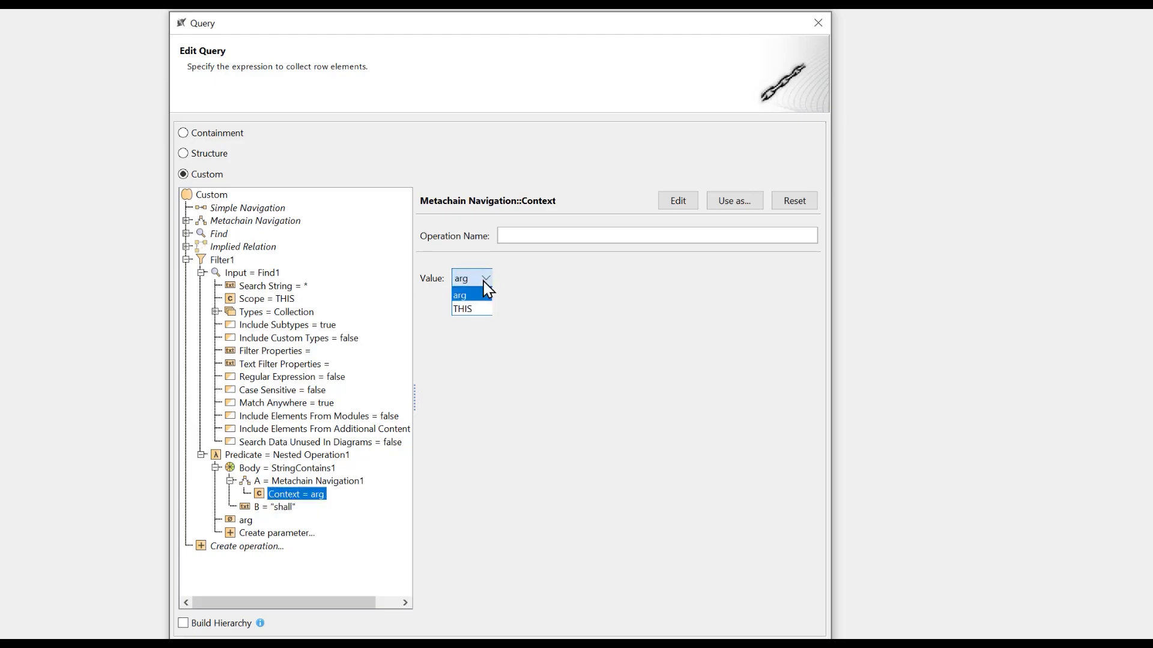
left_click(481, 311)
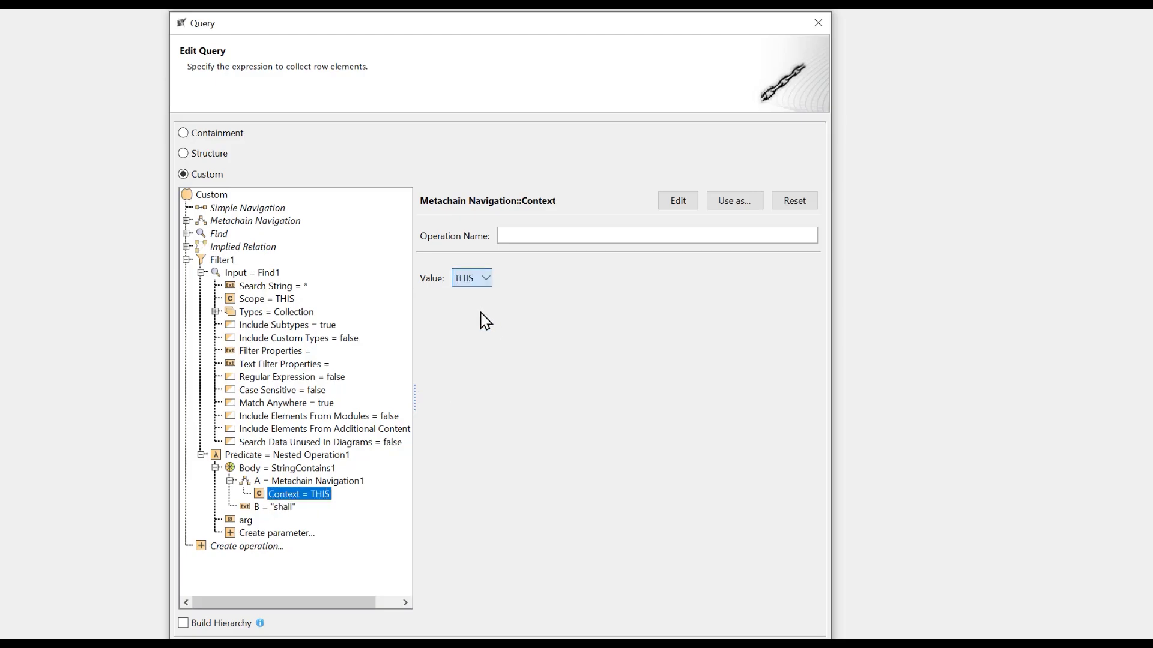
left_click(478, 277)
left_click(479, 295)
Apply the custom scope query to the requirements table and slightly narrow the Requirement Text Contains "shall" column
left_click(233, 274)
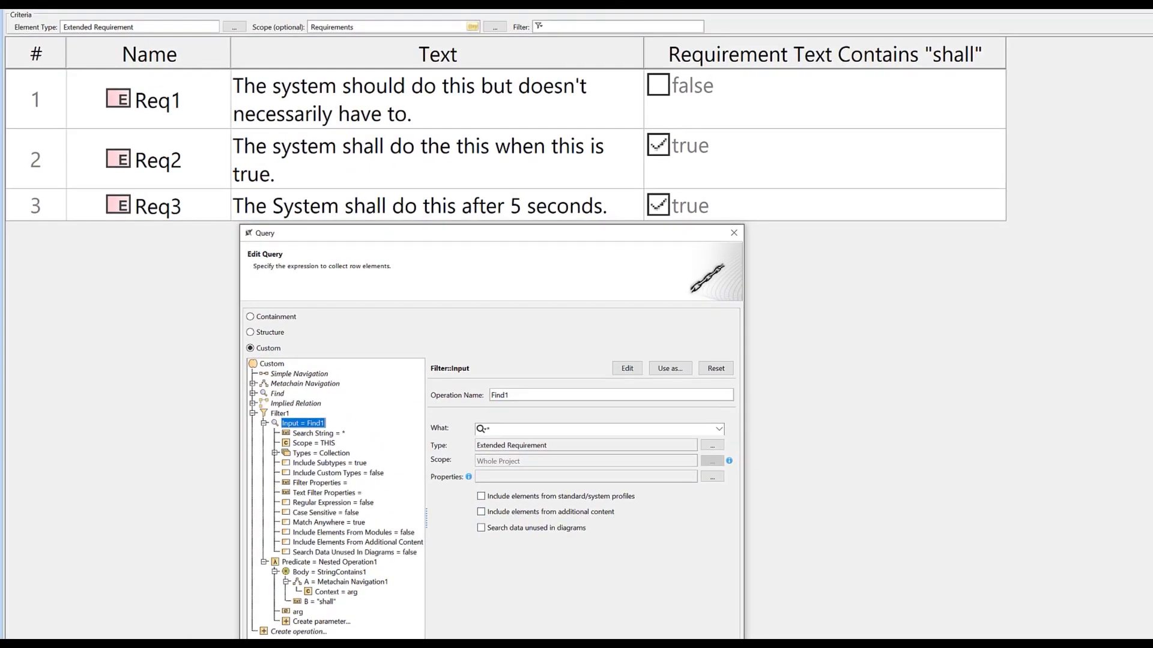
left_click(618, 645)
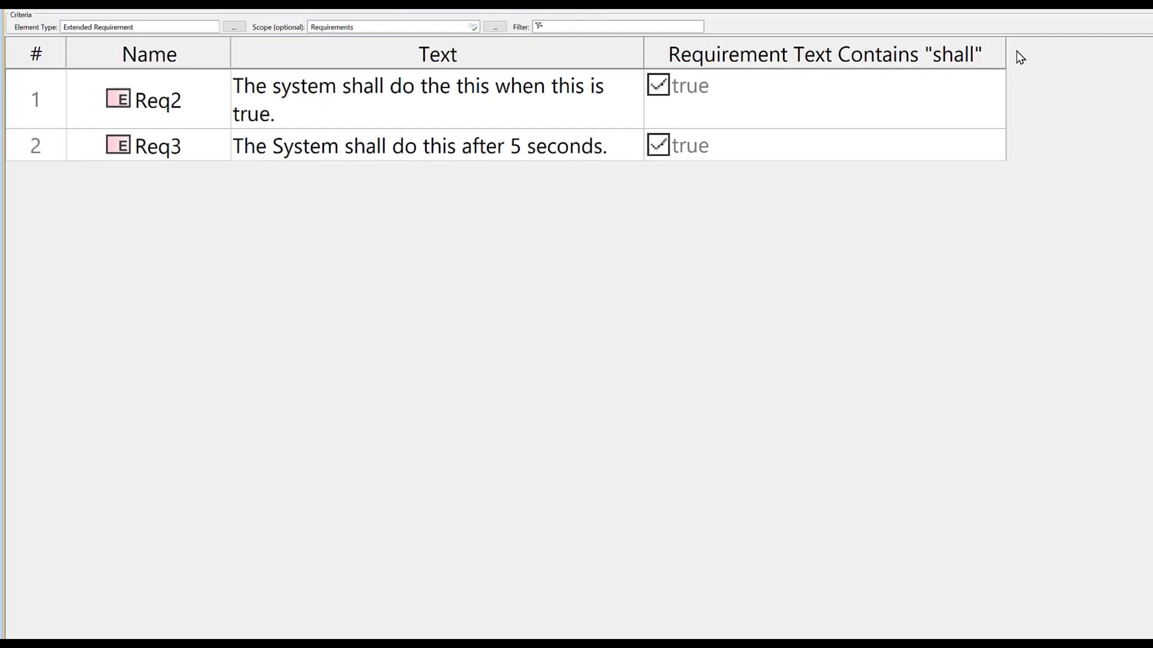
left_click_drag(1005, 51, 996, 51)
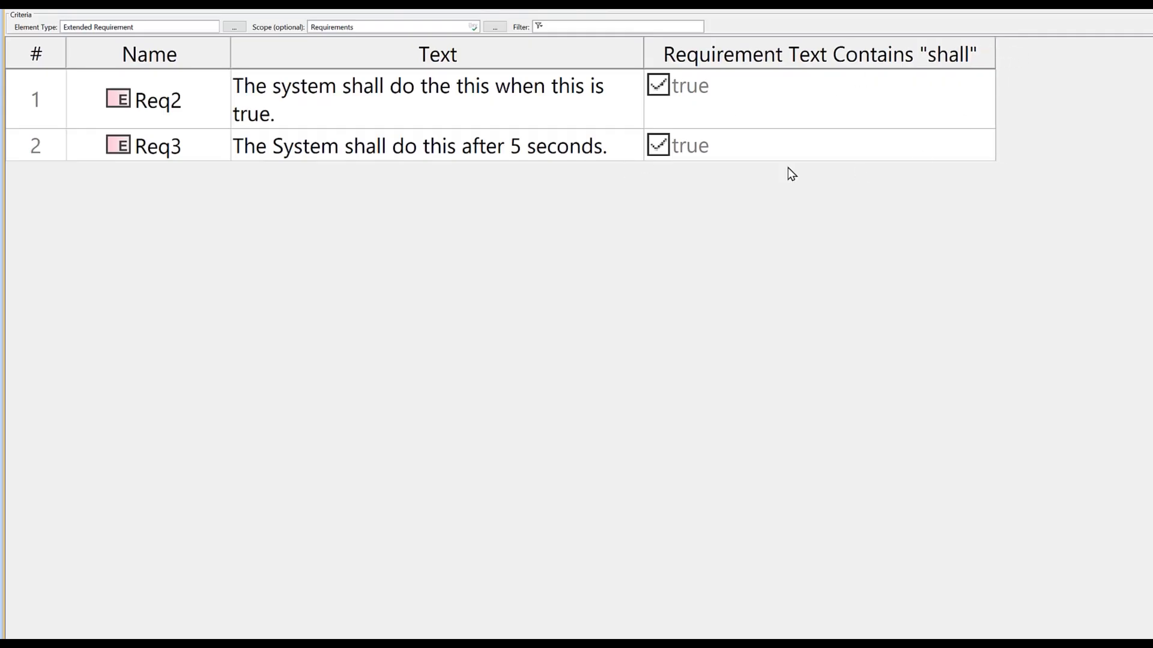